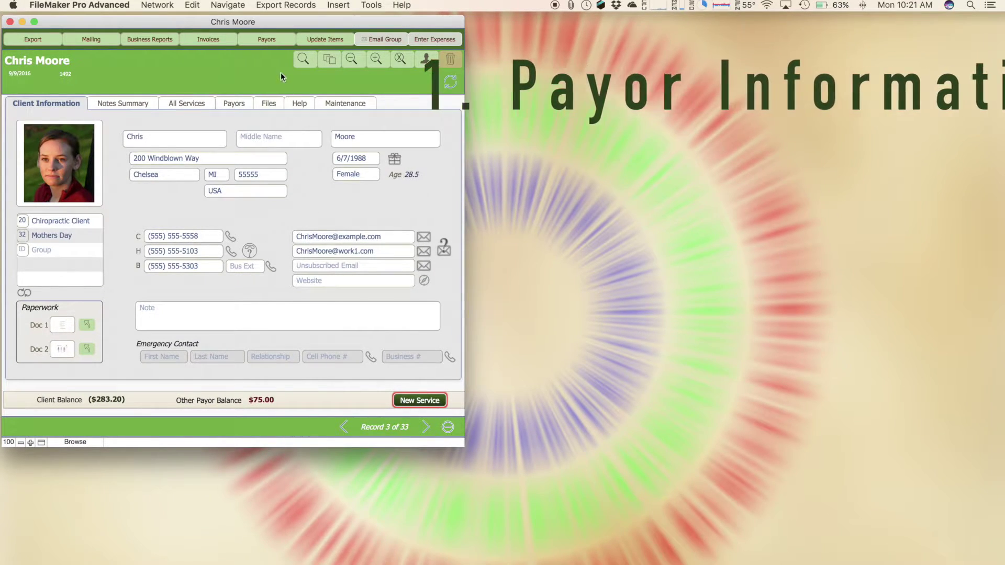
Open the list for updating payors and acknowledge the warning about changing old items
click(273, 40)
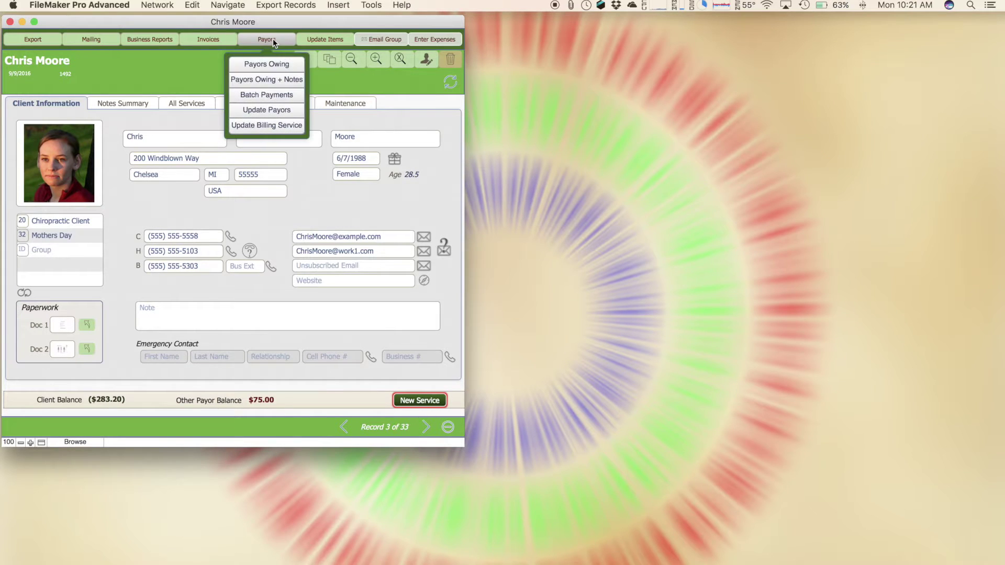
click(278, 113)
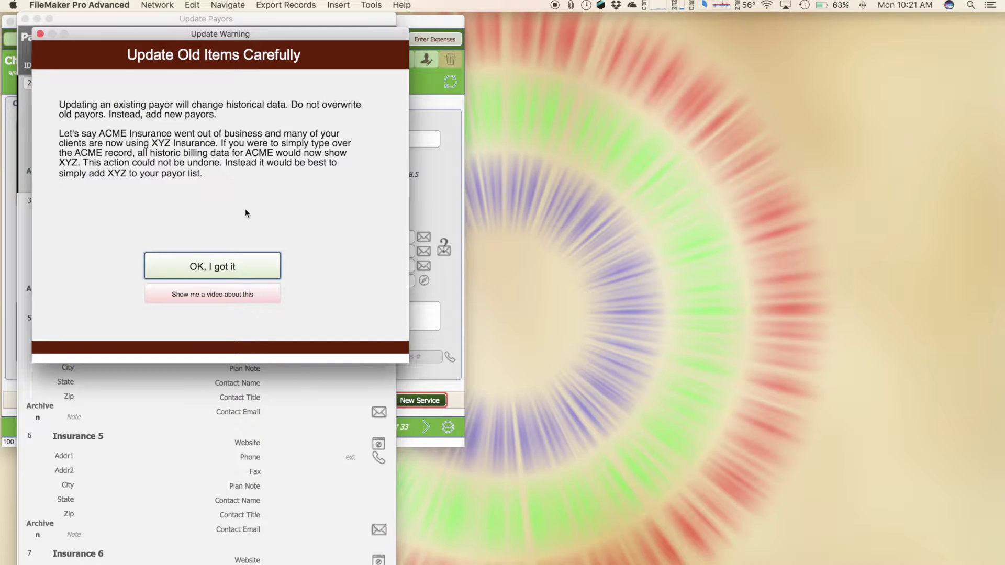
click(214, 266)
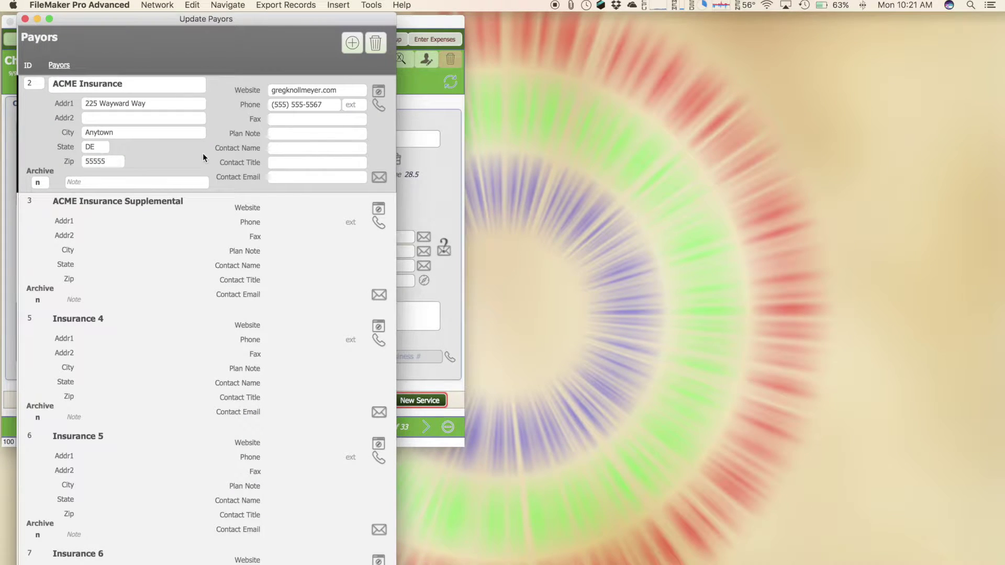
Try to delete the ACME Insurance payor, then view the payor breakdown of the service that uses it
click(376, 44)
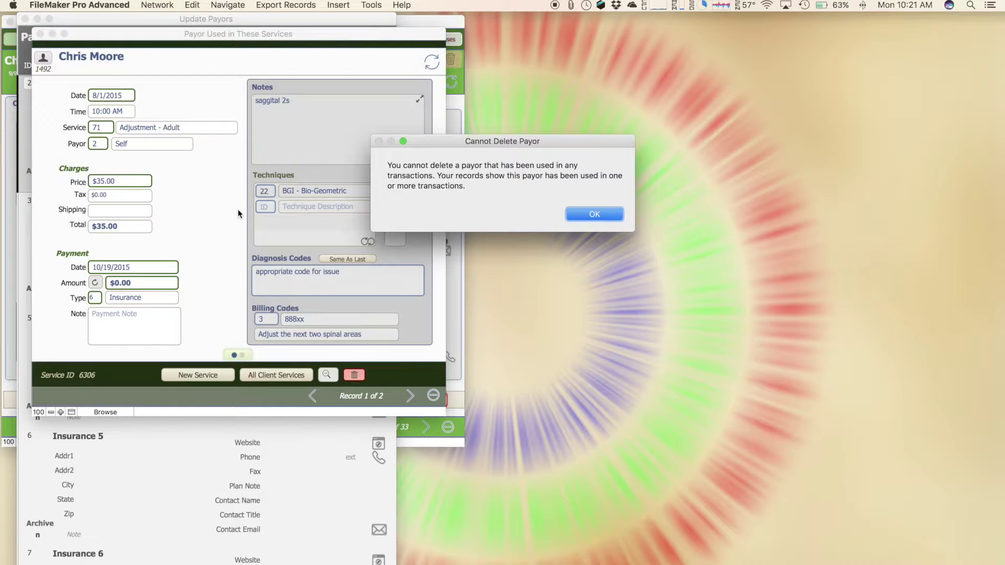
click(584, 213)
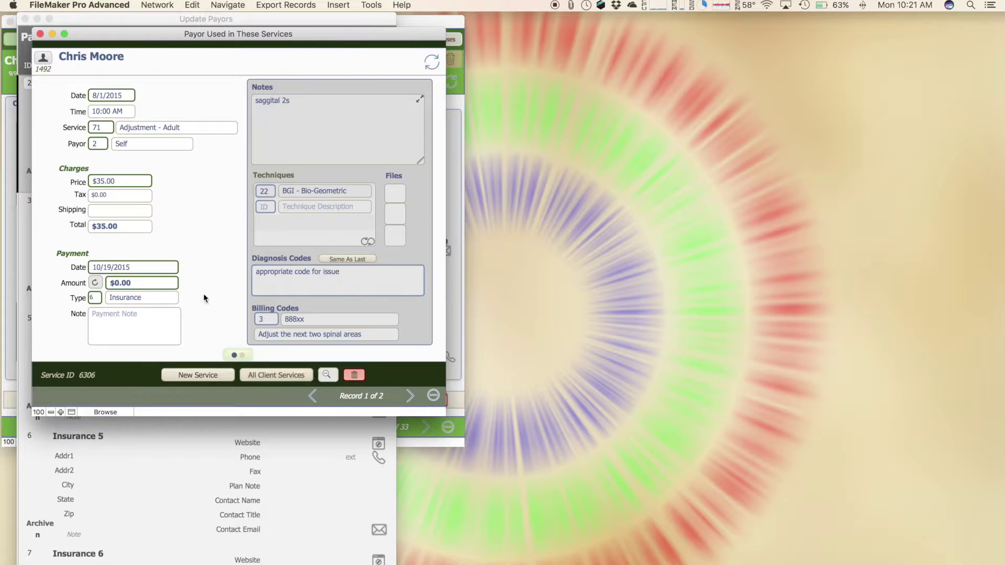
click(242, 356)
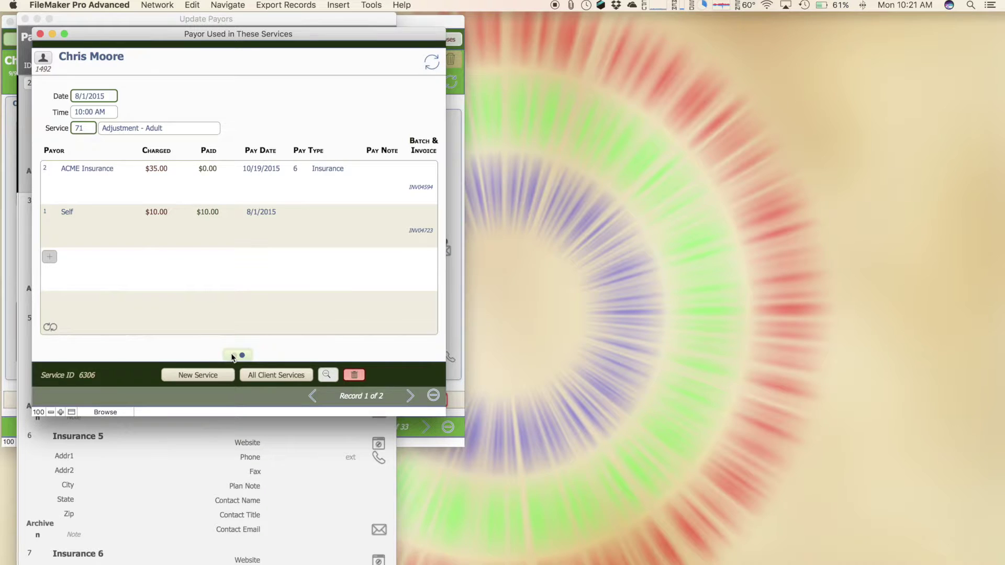
click(40, 34)
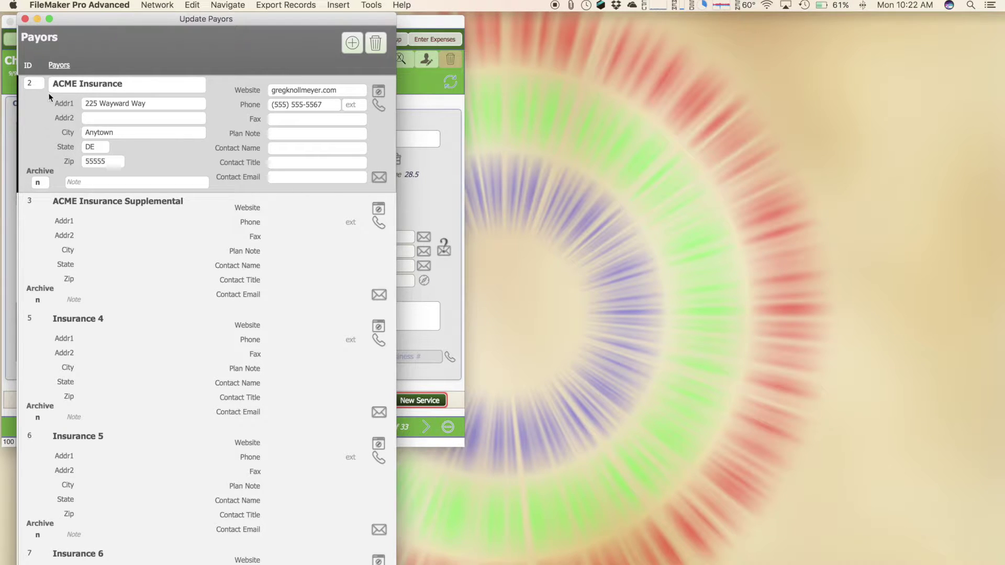
Rename the ACME Insurance payor as Acne Insurance
double_click(62, 85)
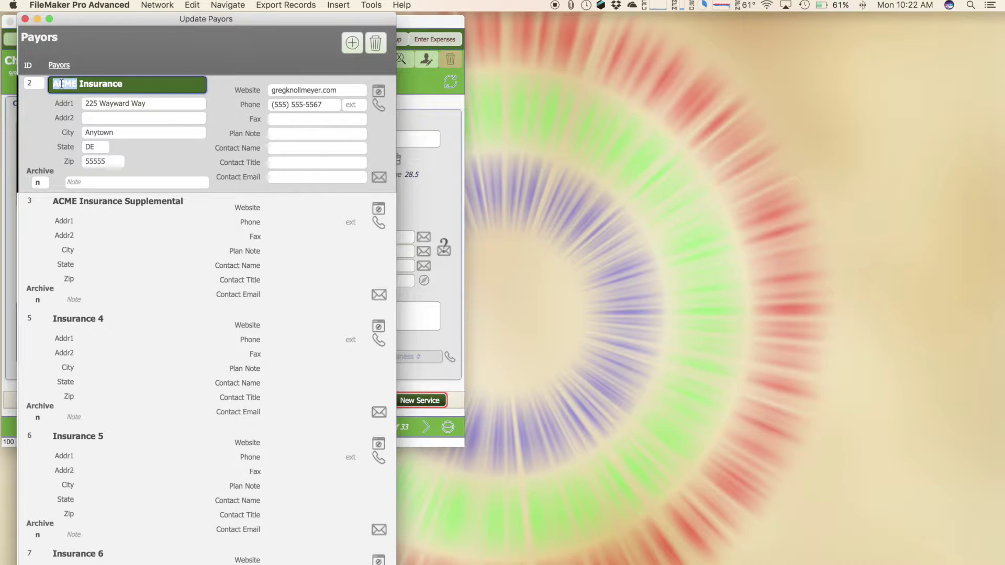
text(Acne)
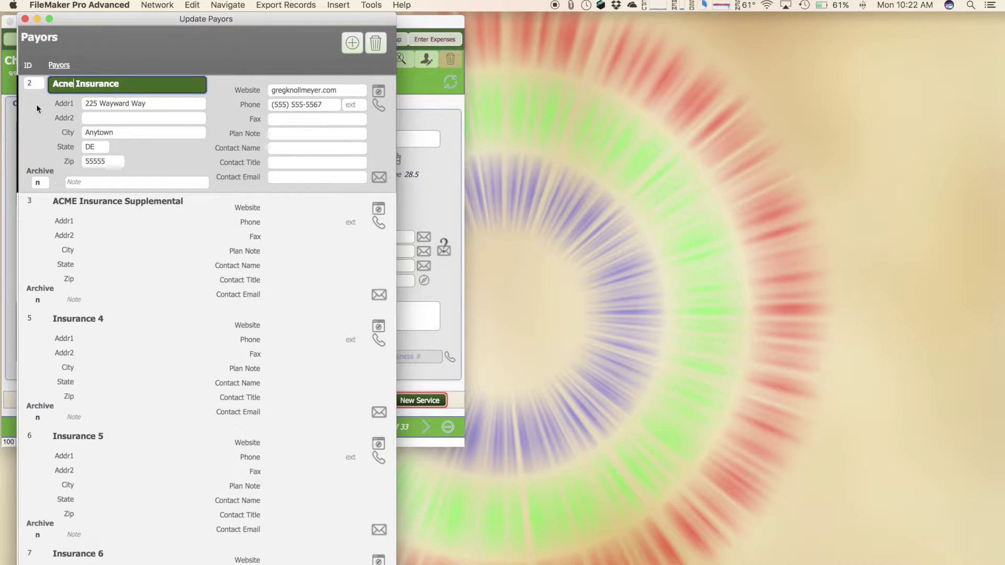
click(36, 108)
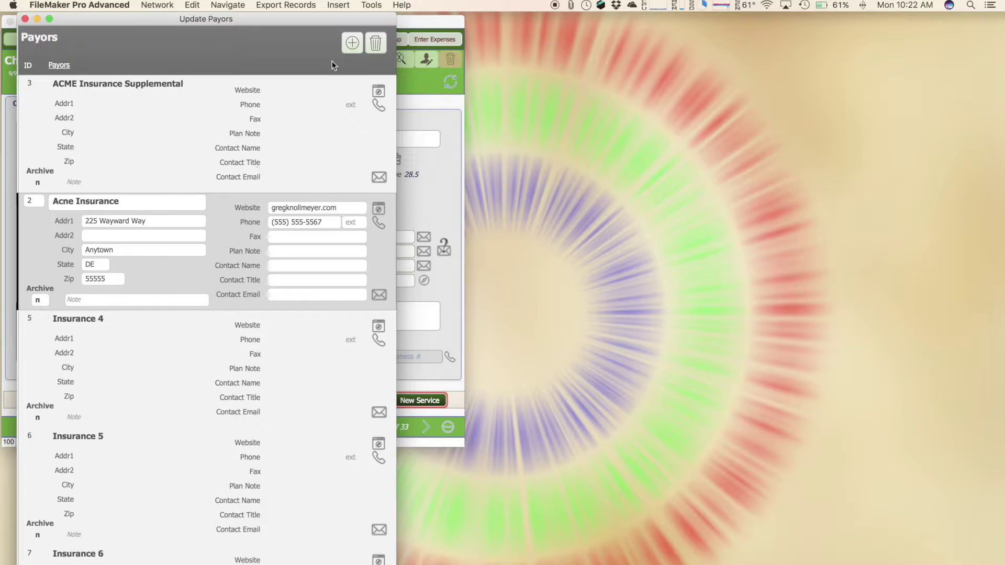
Try to delete the Acne Insurance payor and check how its name appears in the service's payor breakdown
click(378, 46)
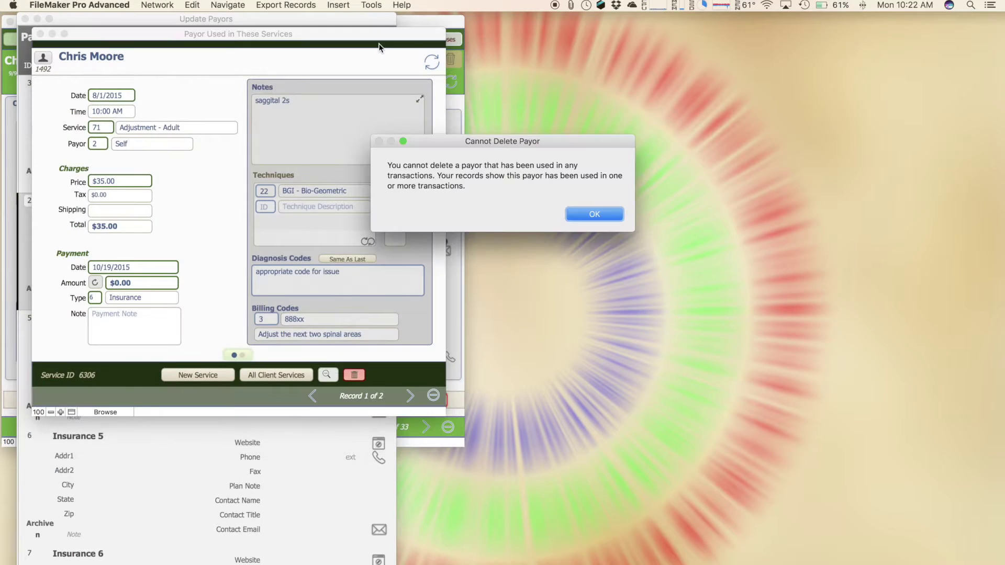
click(589, 215)
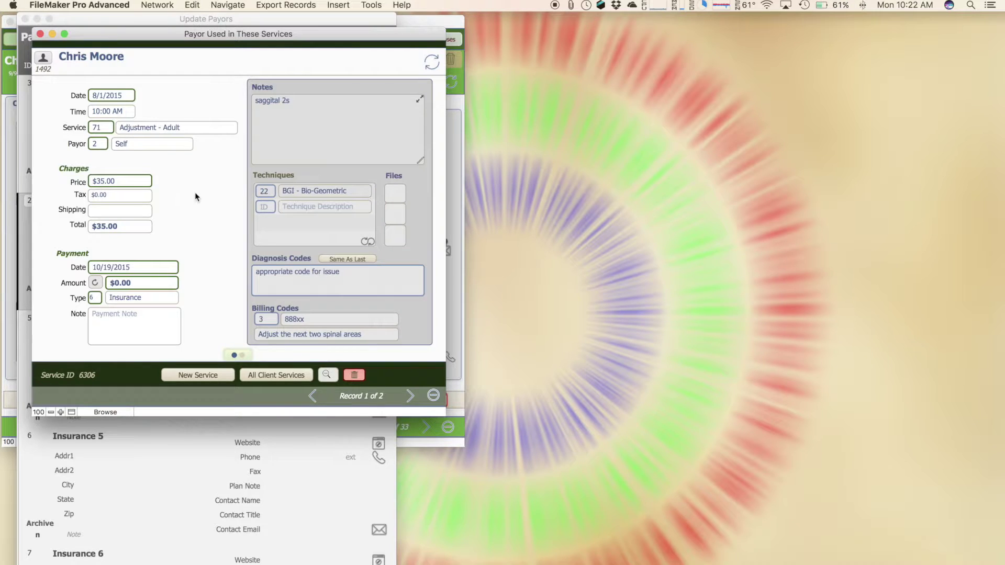
click(242, 355)
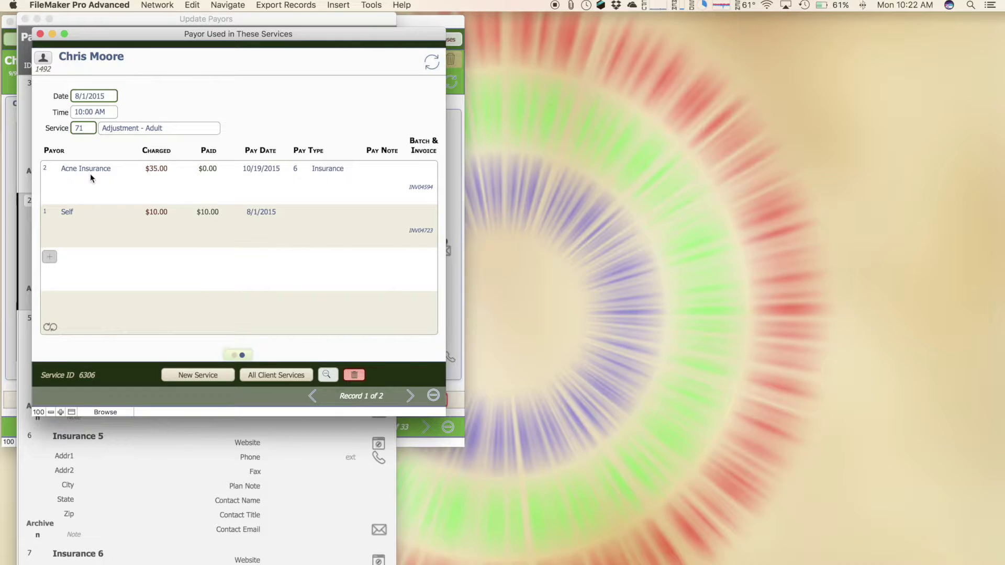
click(40, 34)
Change the Acne Insurance payor's name back to ACME Insurance
double_click(61, 202)
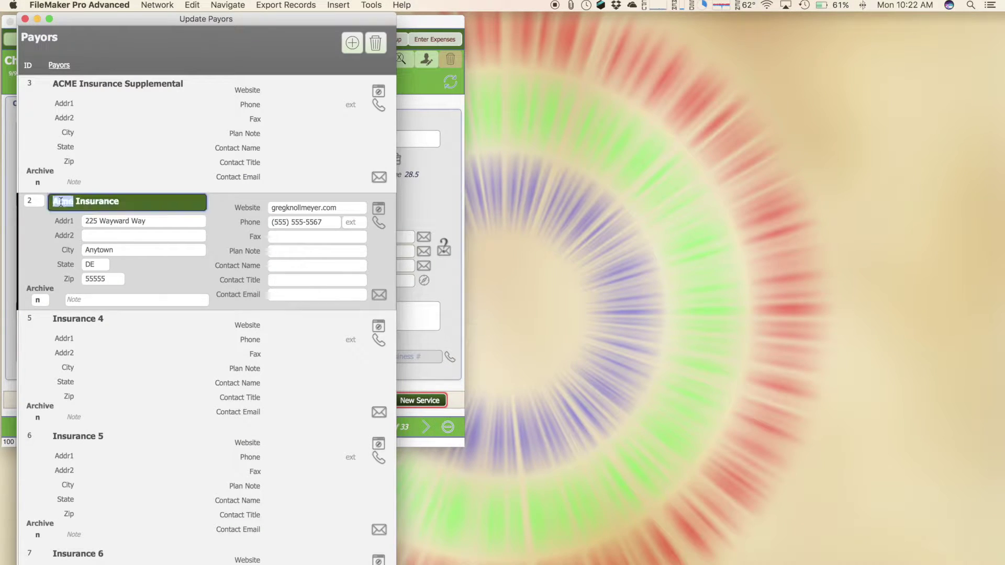
text(ACME)
click(219, 205)
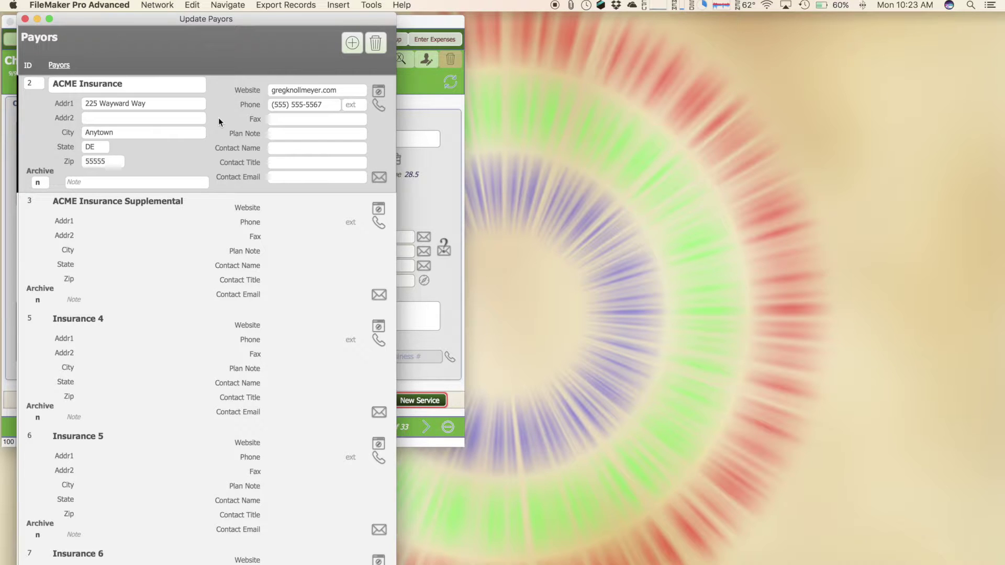
Add a new payor named ABC Insurance with the website abcinsurance
scroll(202, 382, down, 10)
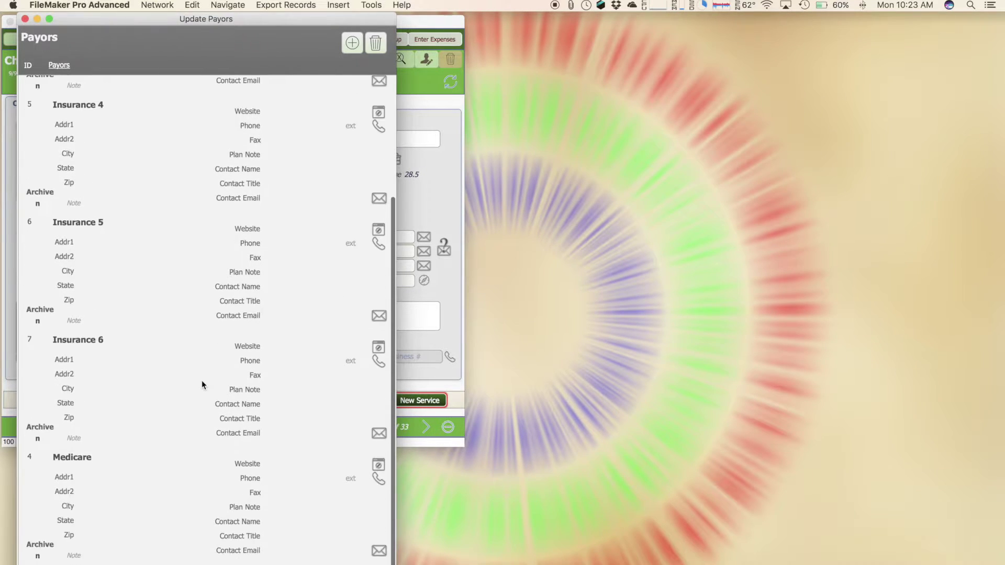
scroll(202, 382, up, 10)
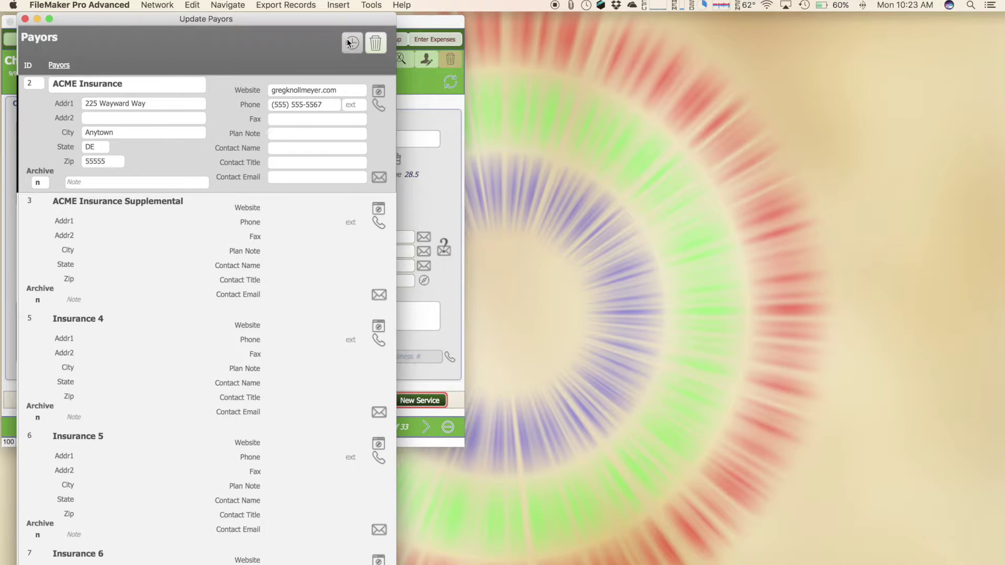
click(349, 44)
text(ABC Insurance)
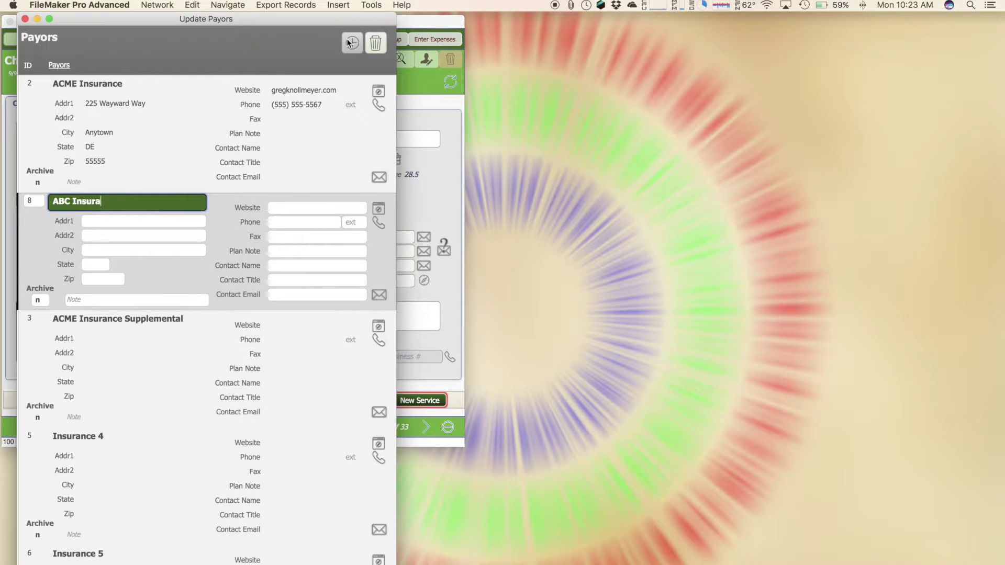
click(140, 226)
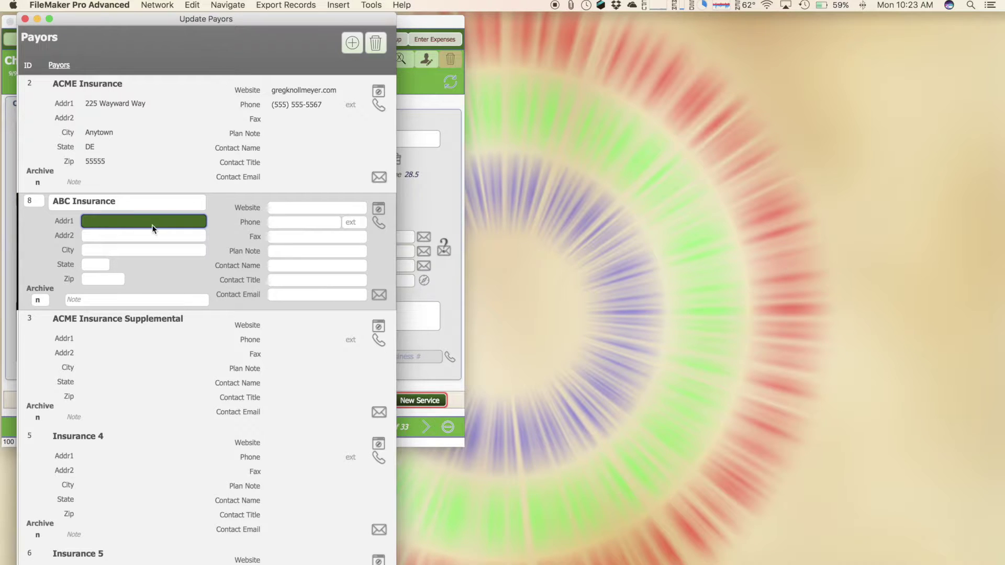
click(288, 209)
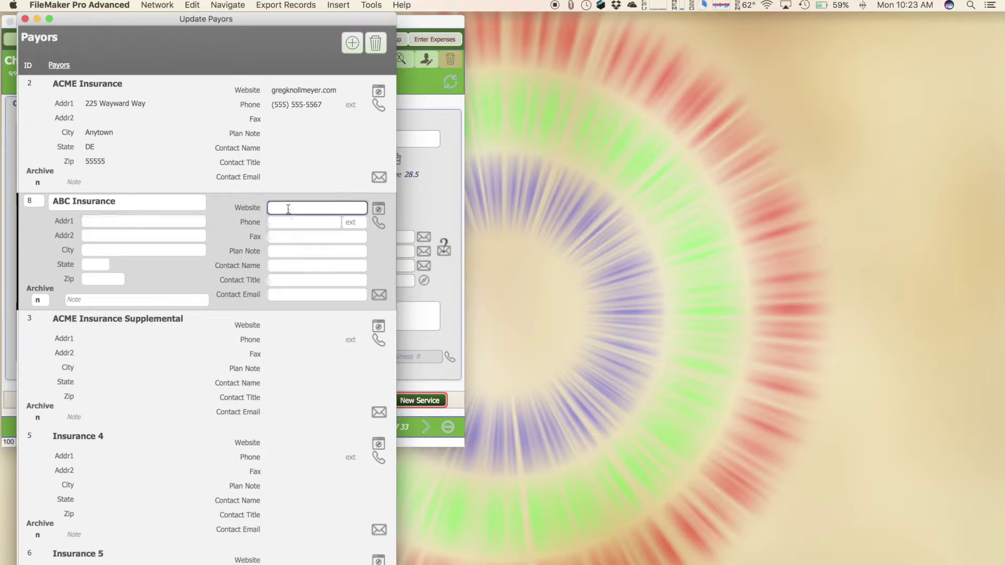
text(abcinsurance)
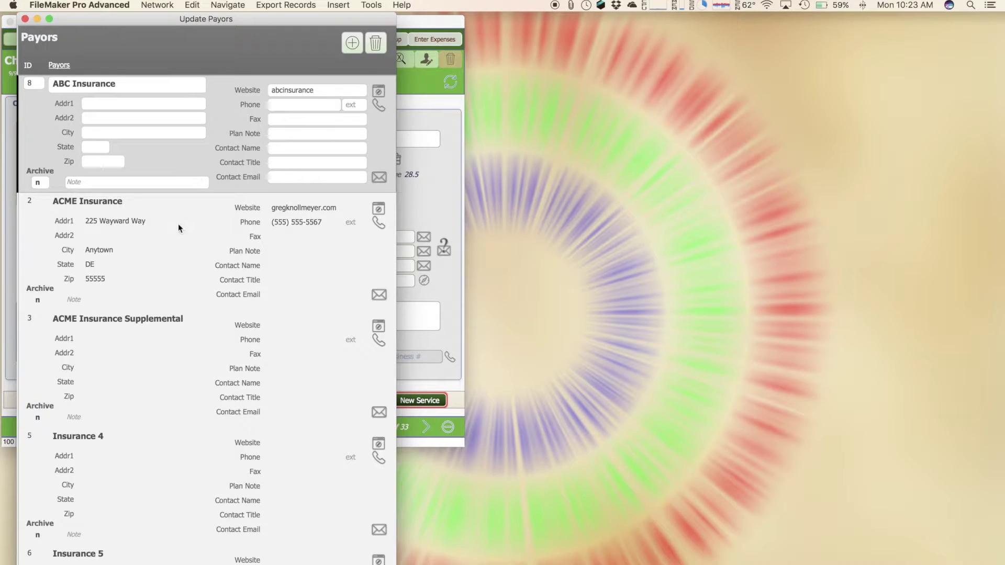
Compare the ACME Insurance and ACME Insurance Supplemental records, then close the payor list
click(180, 239)
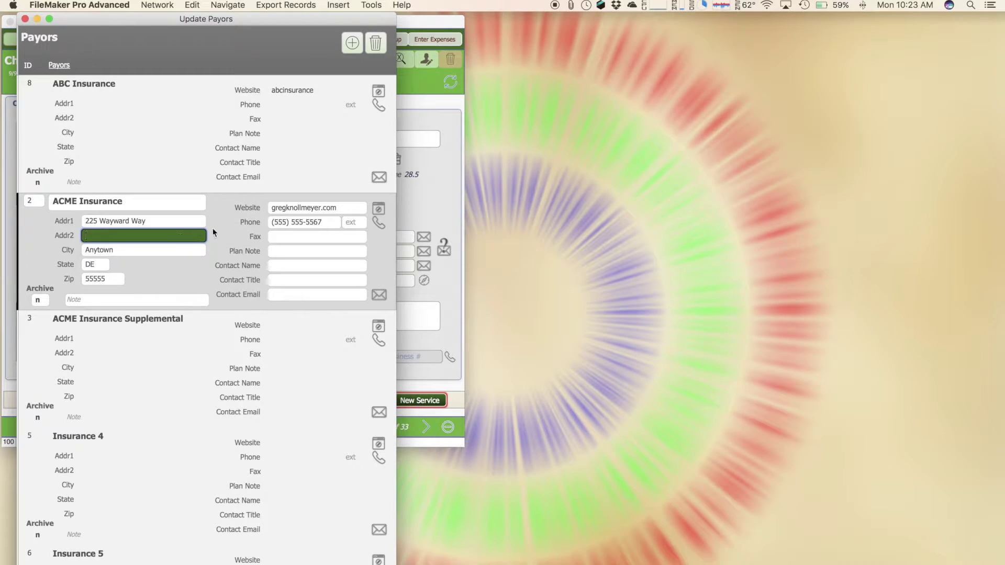
click(218, 229)
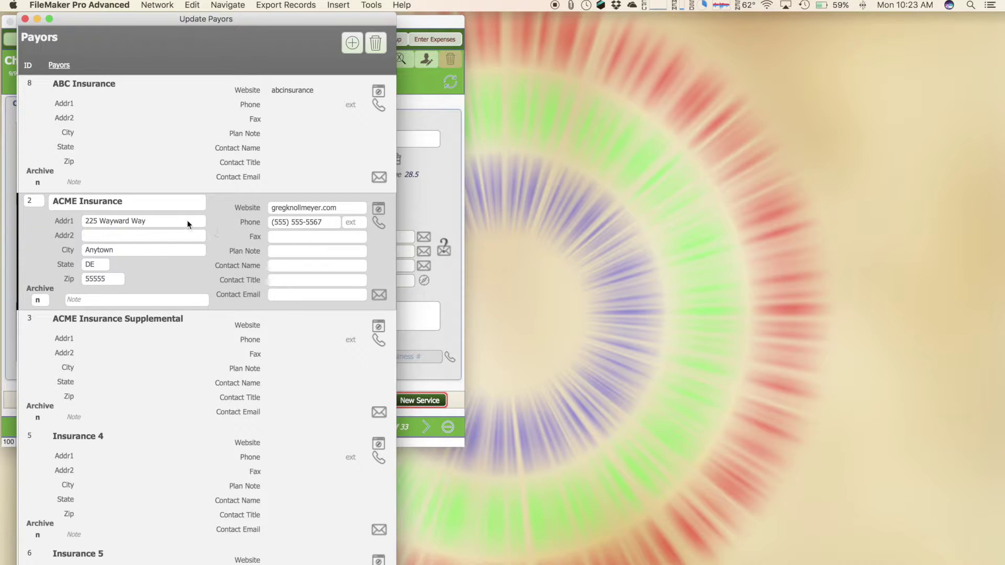
click(35, 337)
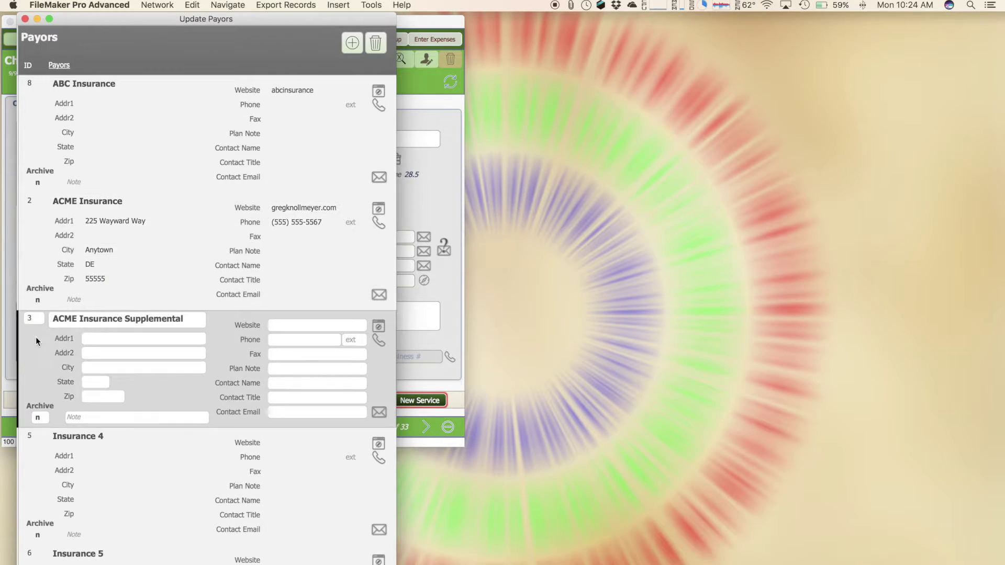
click(42, 241)
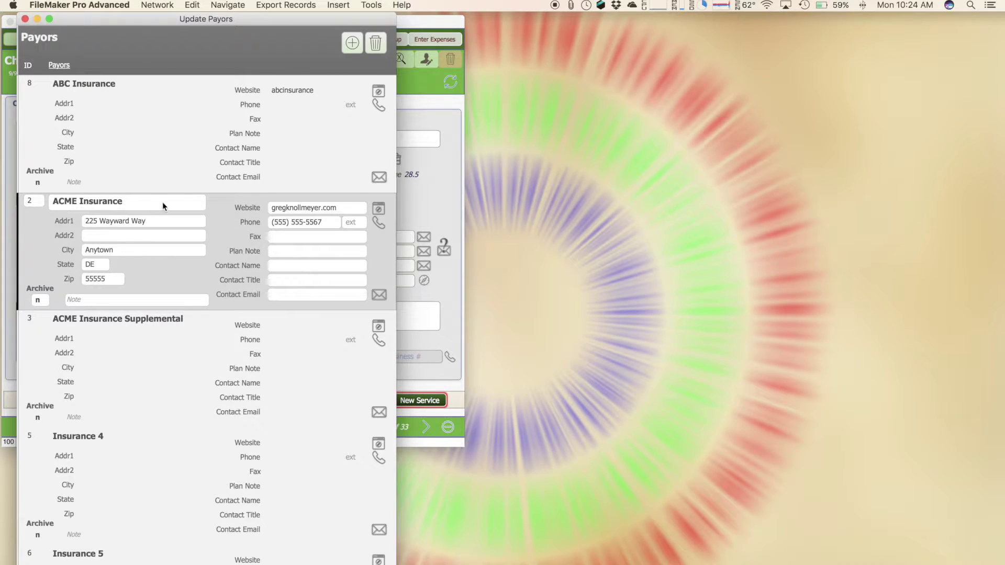
click(22, 350)
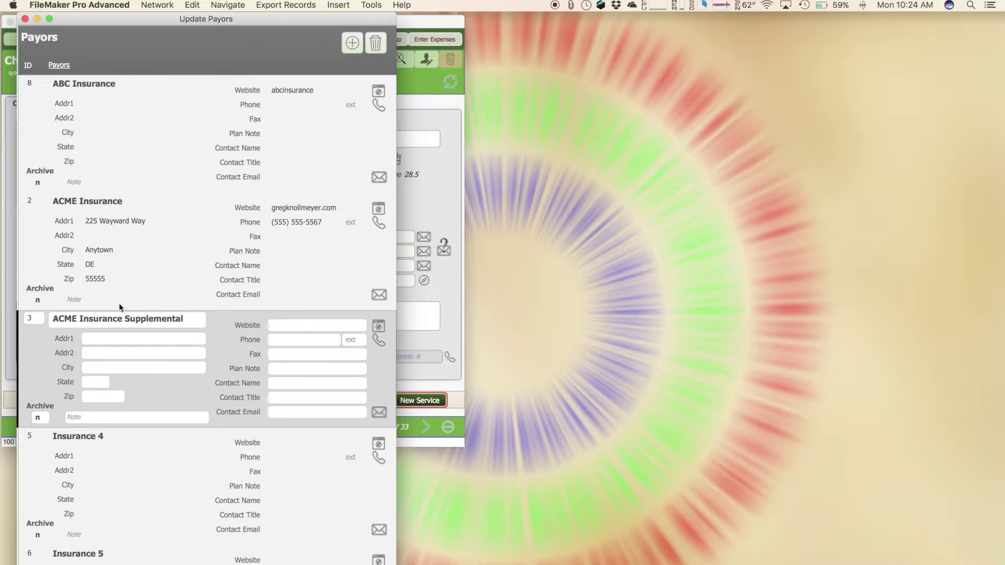
click(36, 250)
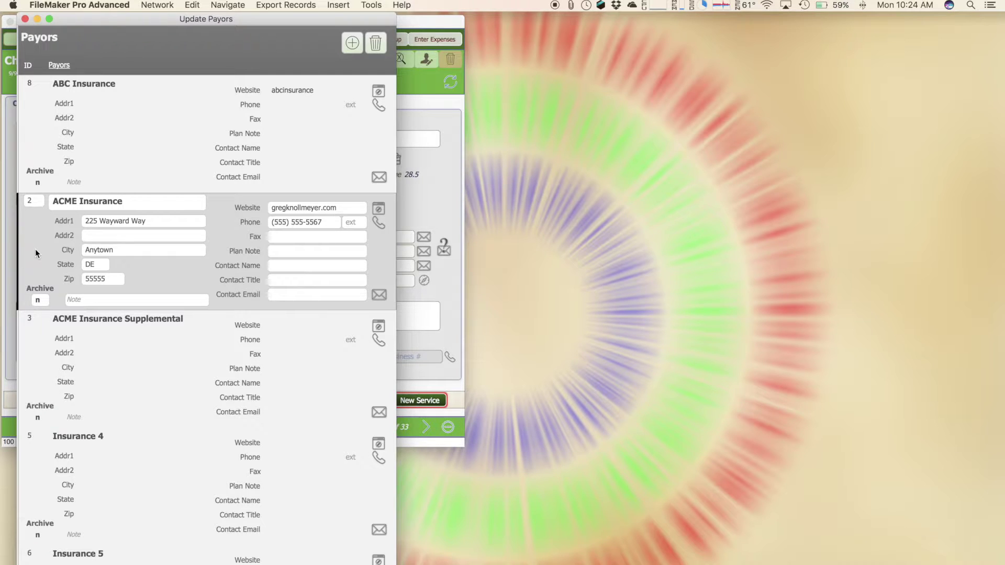
key(ctrl+Down)
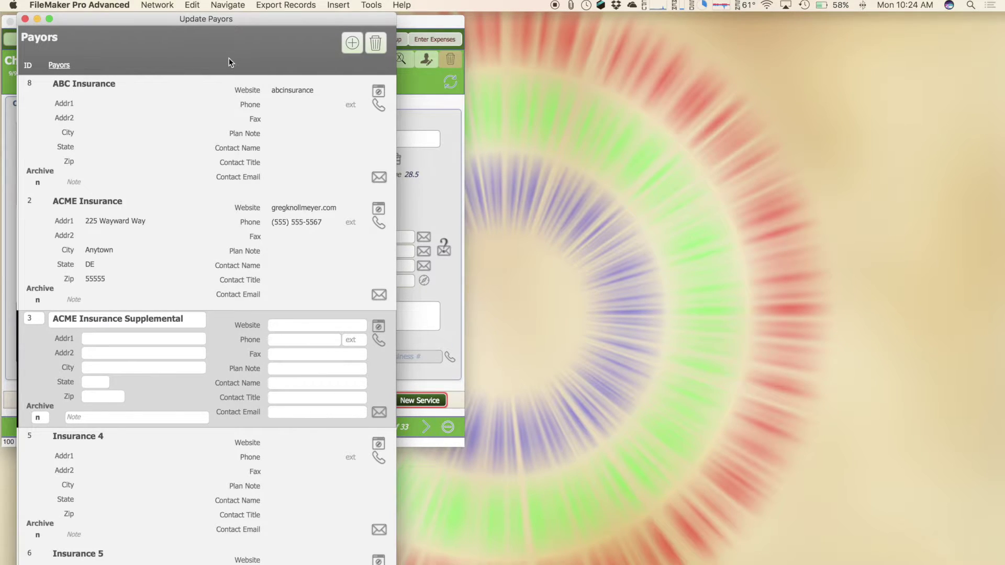
click(25, 19)
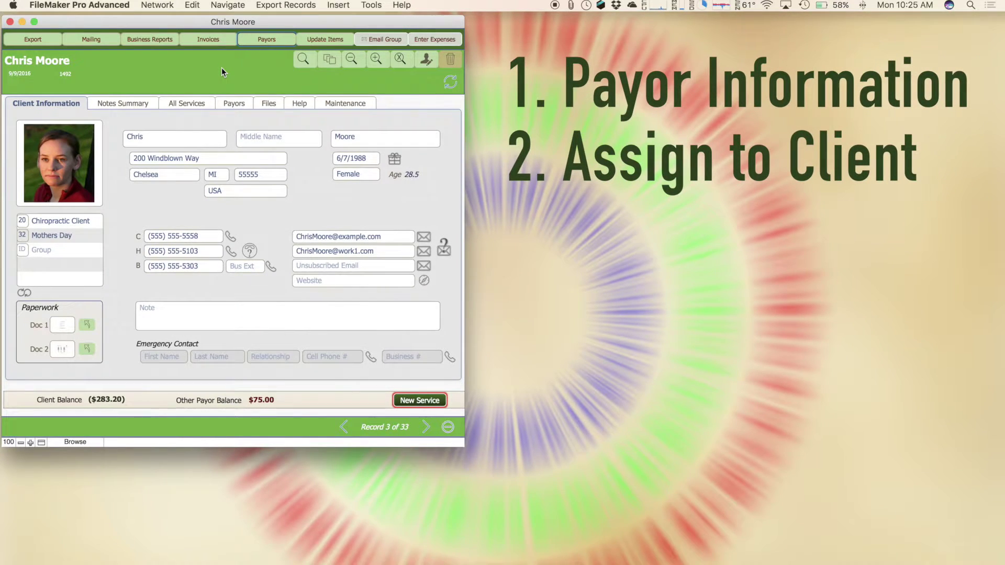
Assign ABC Insurance as an additional payor on the client's record and enter its issuer number
click(233, 104)
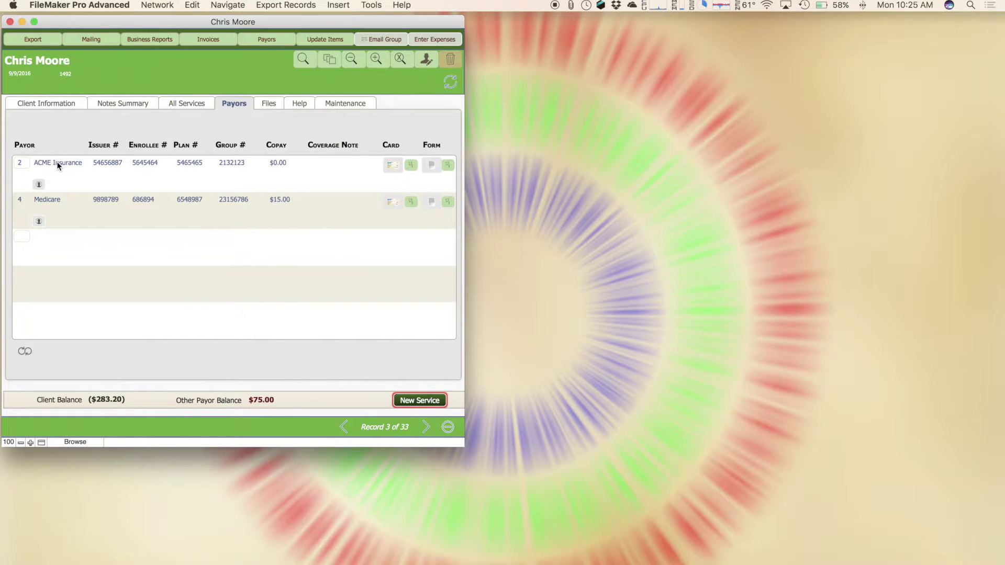
click(19, 238)
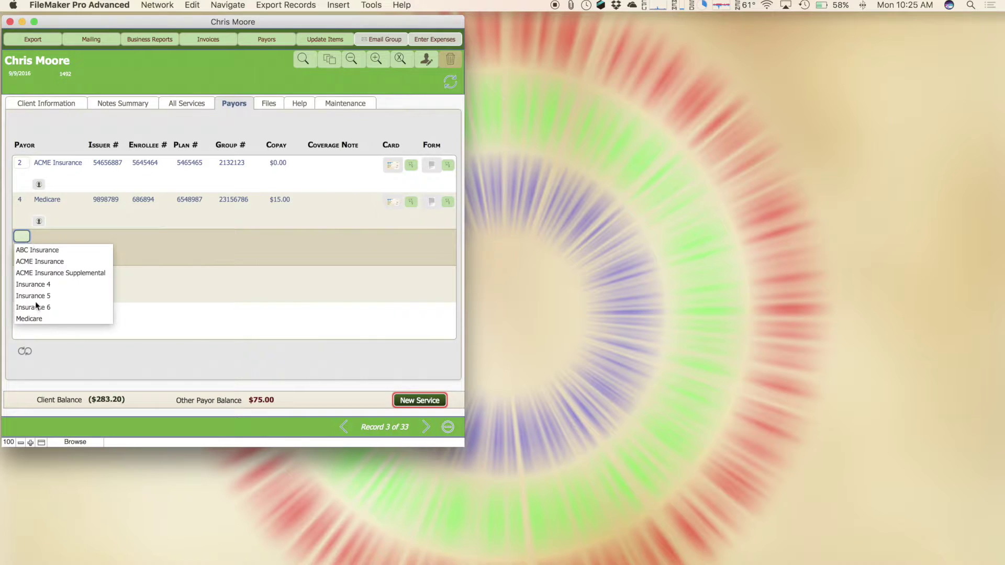
click(46, 252)
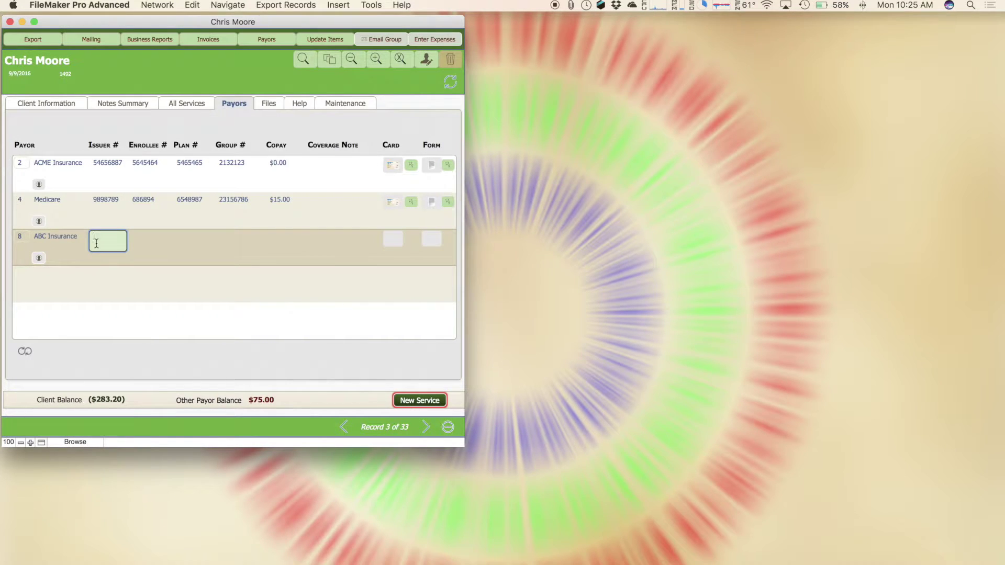
text(95858)
Preview the scanned insurance card stored for the client's Medicare payor and close the preview
click(410, 206)
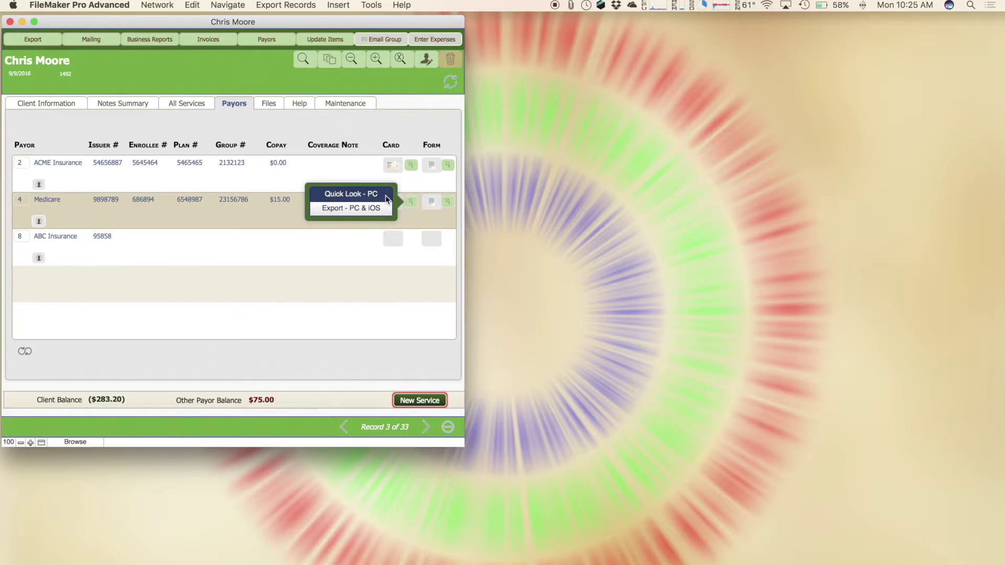
click(386, 197)
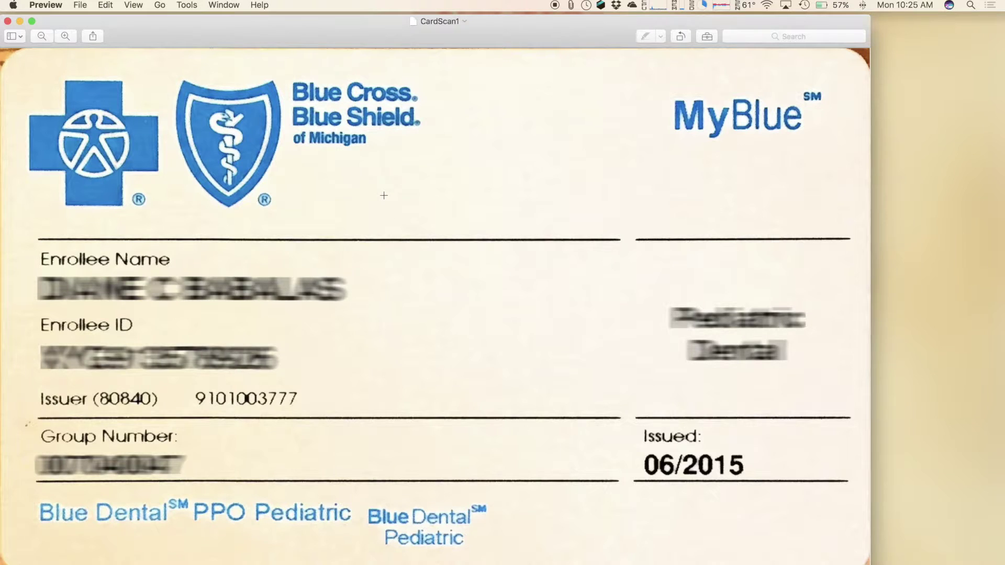
click(8, 22)
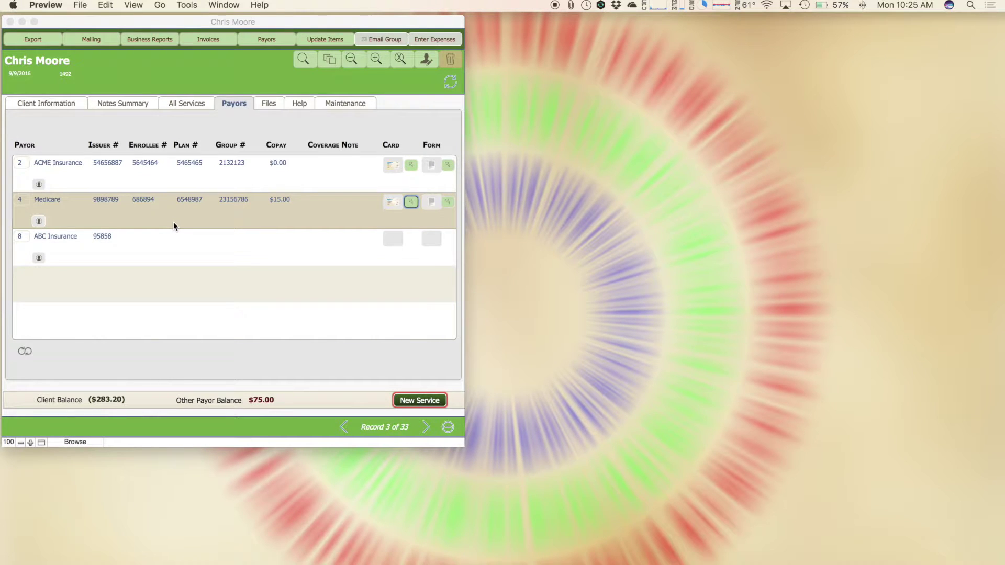
Remove ABC Insurance from the client's payor list by clearing its payor ID, and refresh the list
click(197, 249)
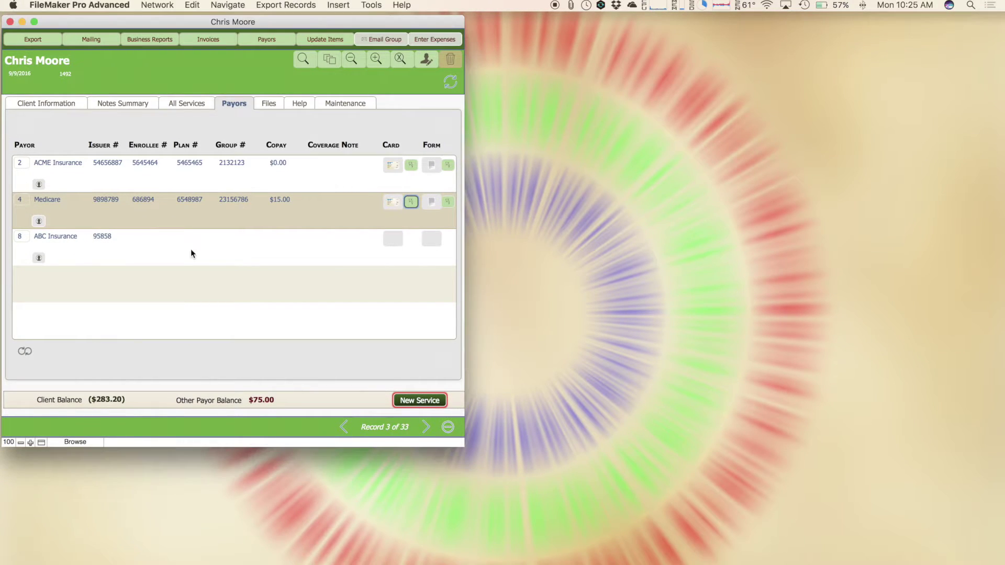
click(22, 236)
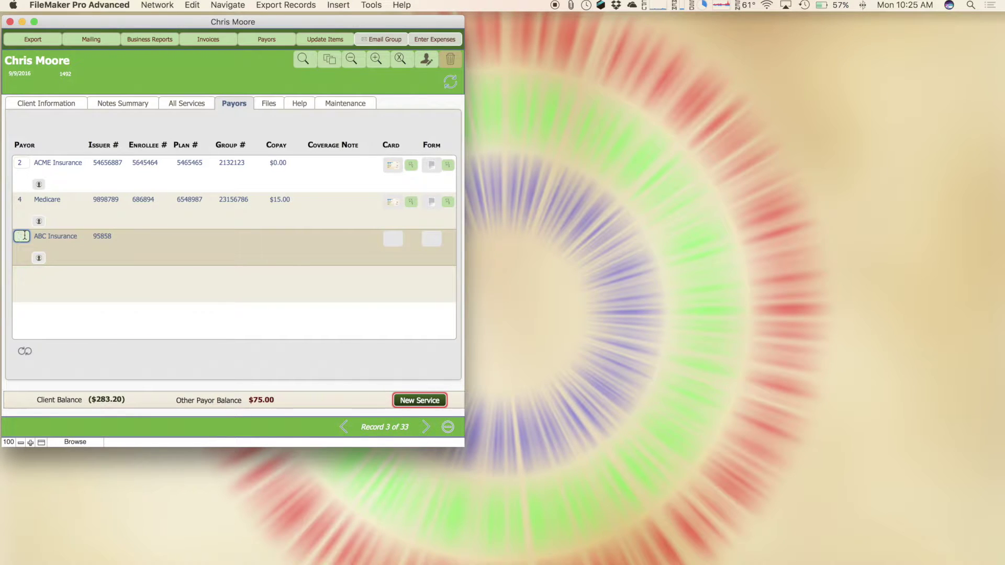
click(63, 357)
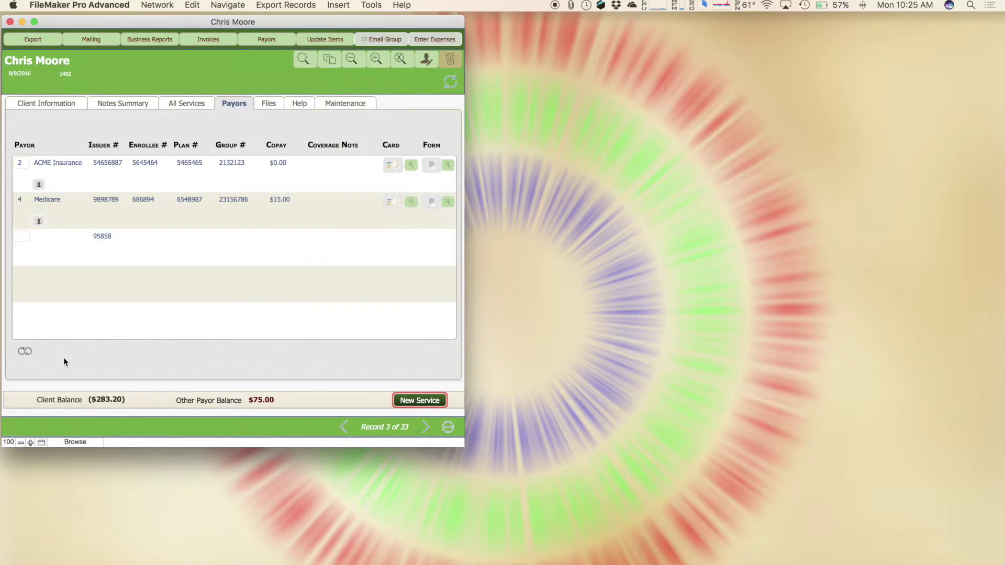
click(28, 354)
Create a new service for the client, compare its payor choices with those offered on the client record, and close the service window
click(419, 400)
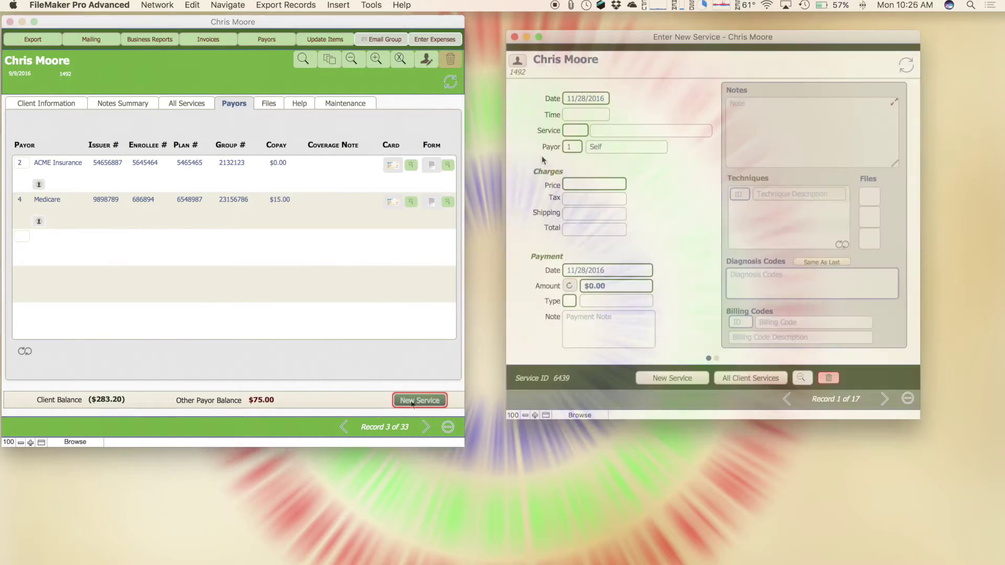
click(579, 150)
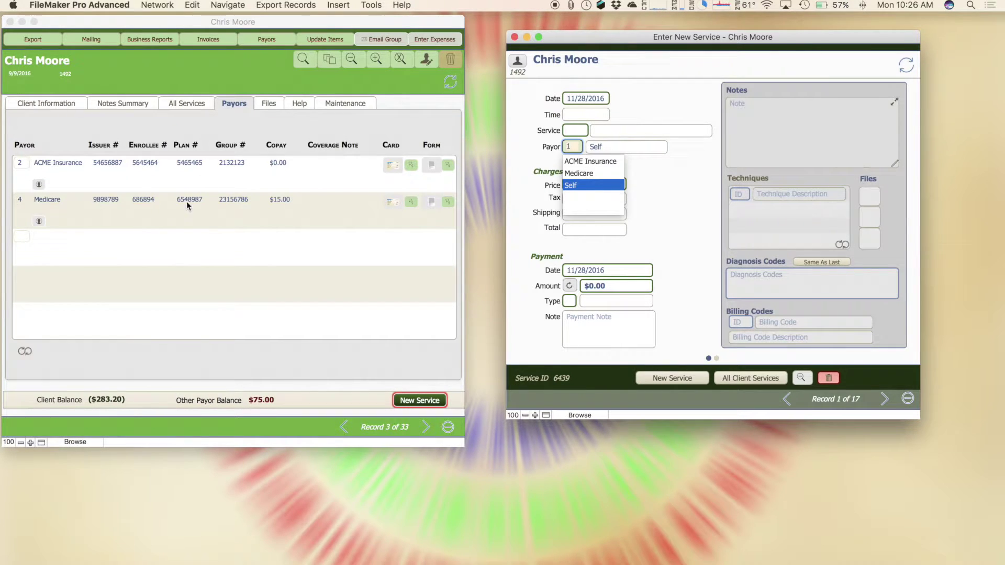
click(31, 239)
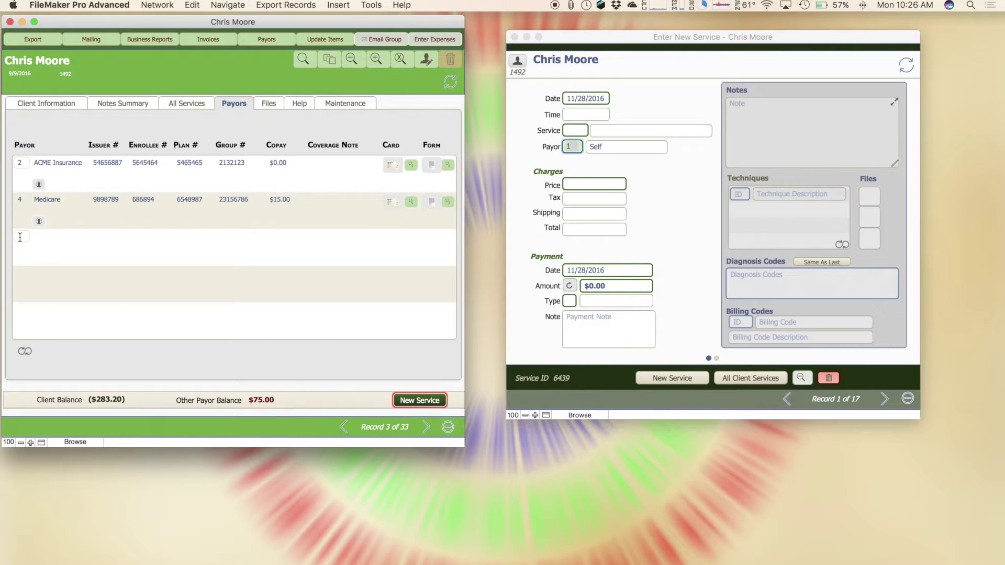
click(19, 237)
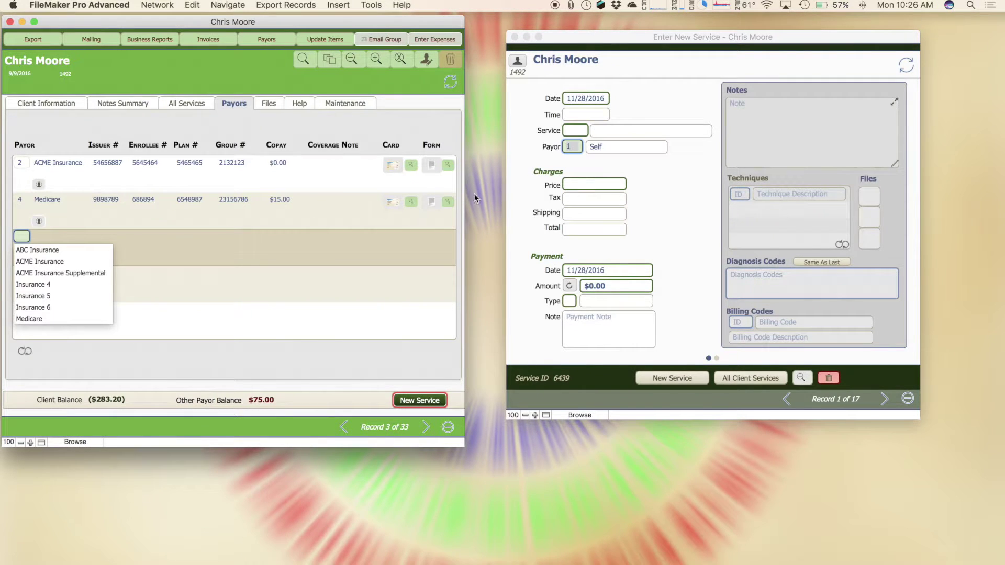
click(530, 159)
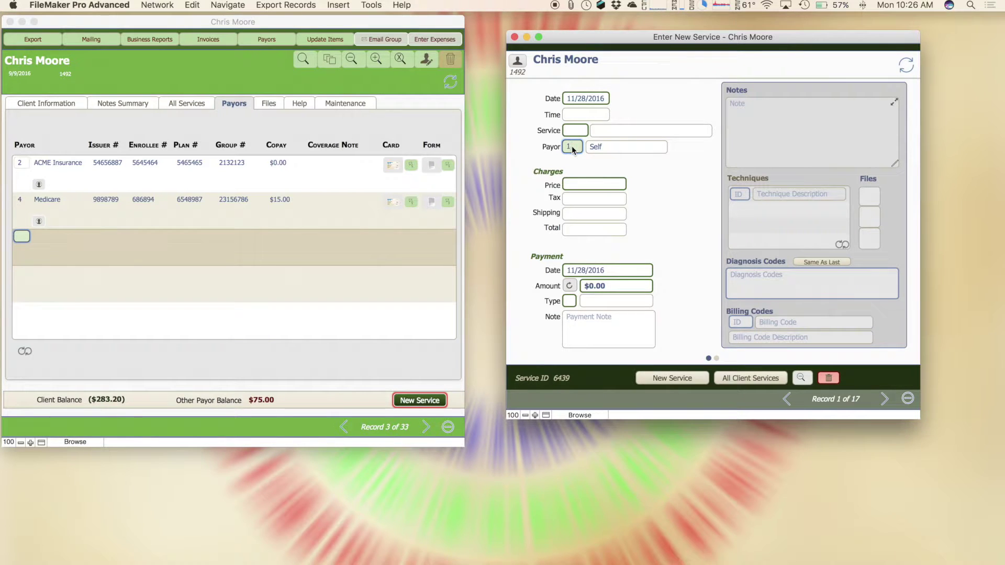
click(575, 147)
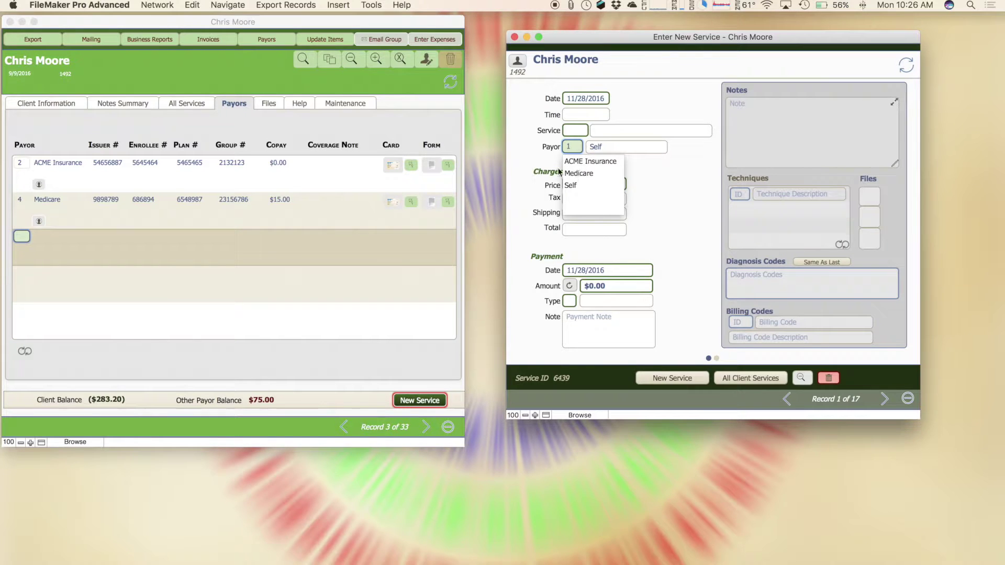
click(532, 165)
key(super+w)
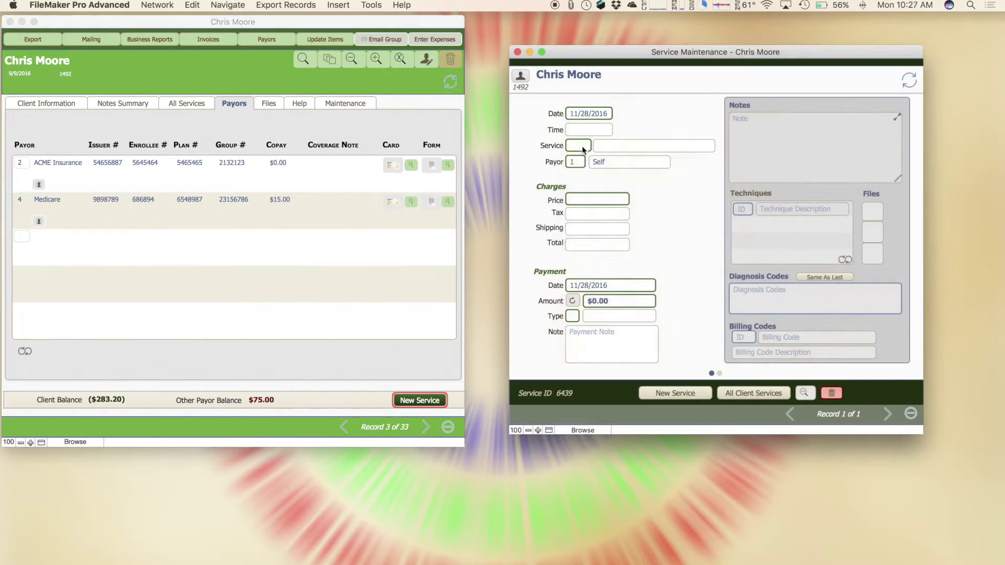
Set the service to Adjustment - Adult, keep Self as the payor, and set the price to $15
click(582, 146)
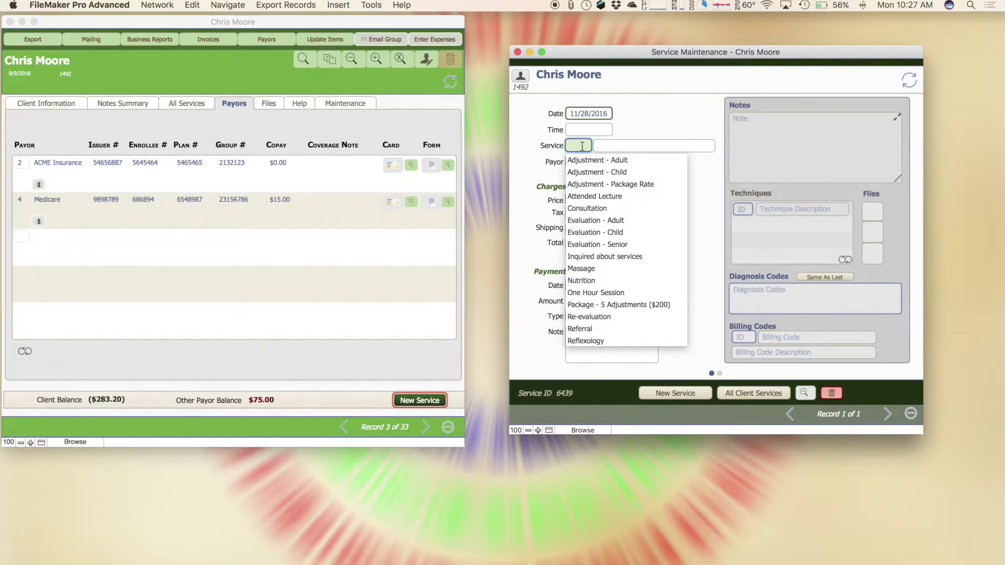
click(586, 160)
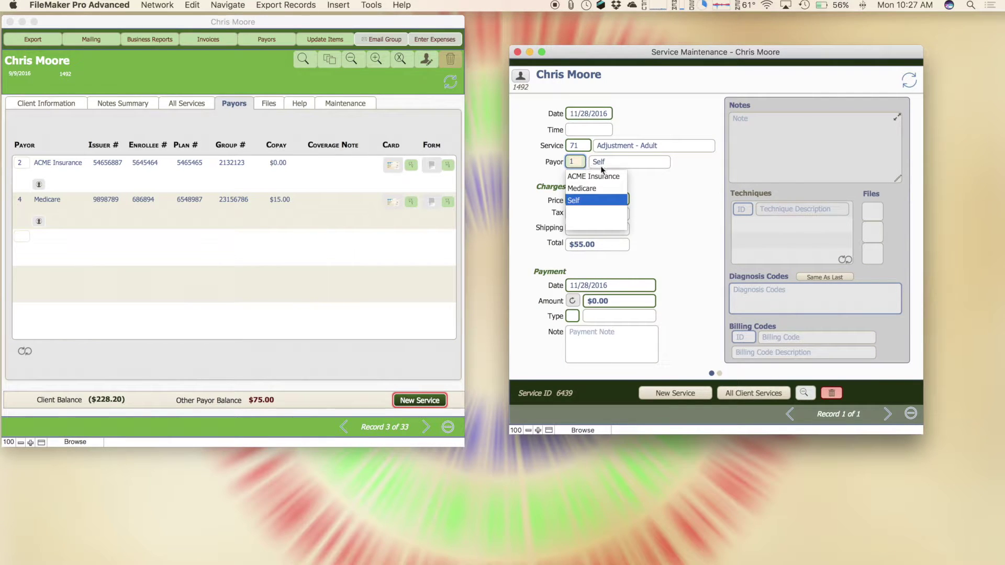
click(659, 190)
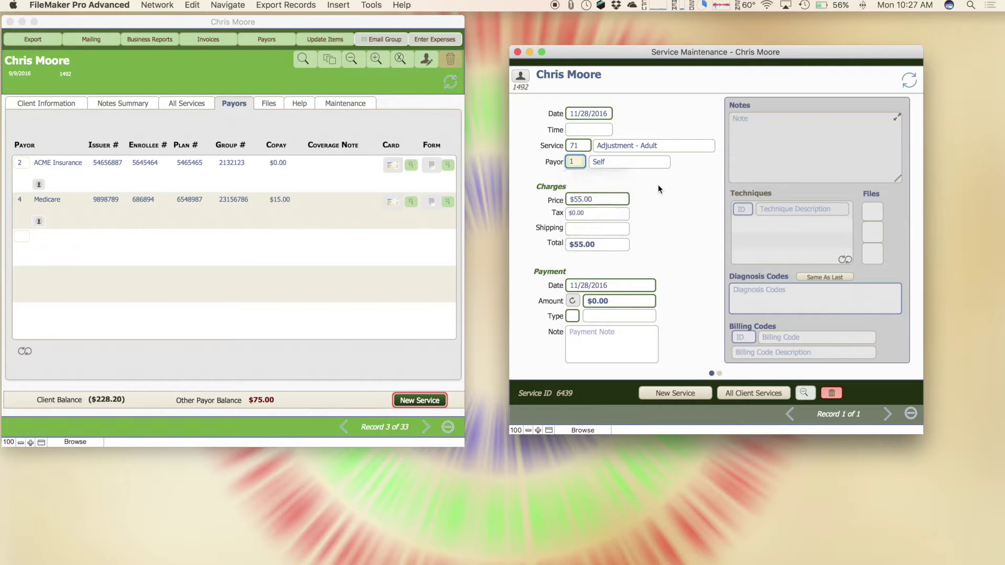
click(578, 198)
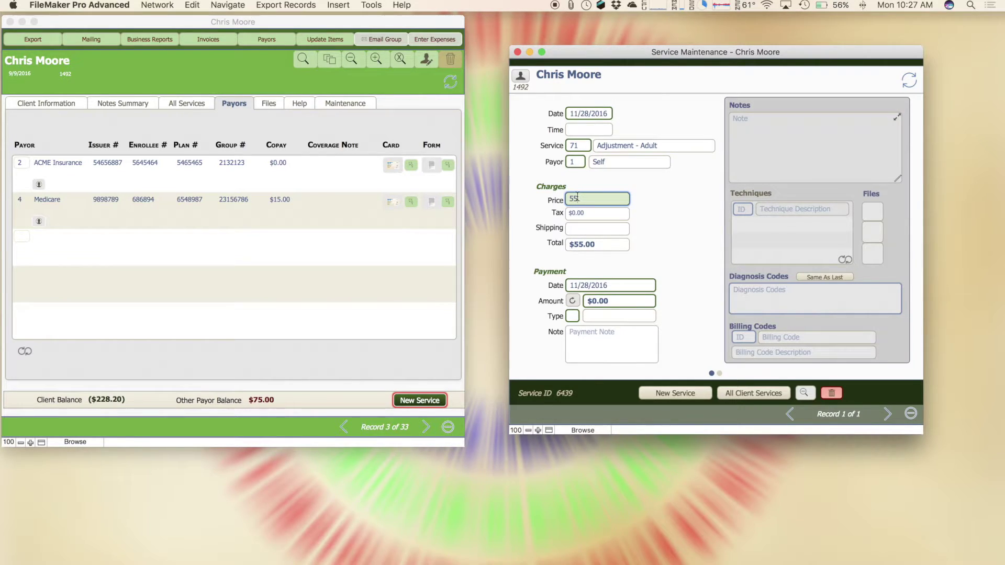
key(BackSpace)
key(BackSpace)
text(15)
click(651, 242)
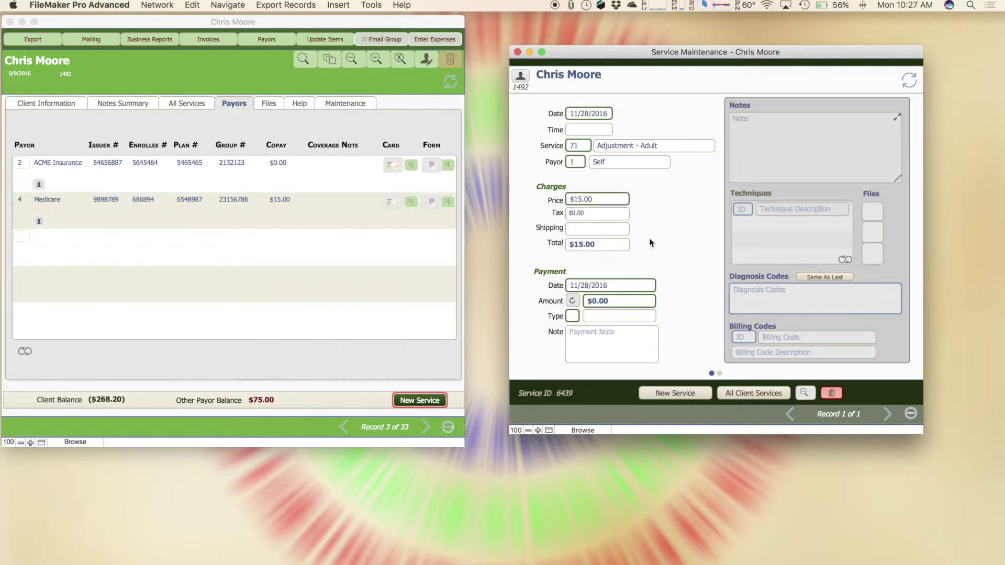
Add ACME Insurance as a second payor on the service with a charge of $40
click(719, 373)
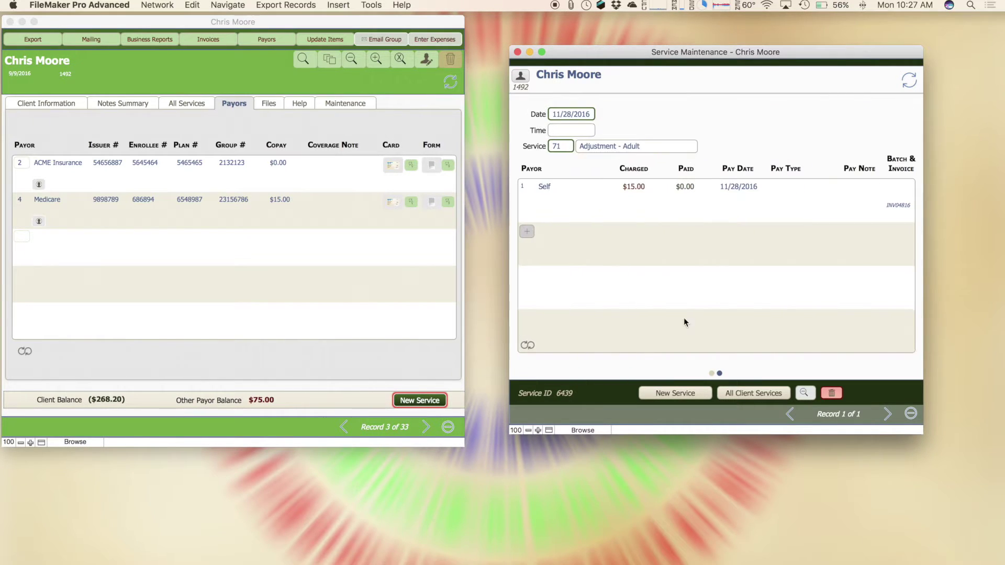
click(526, 230)
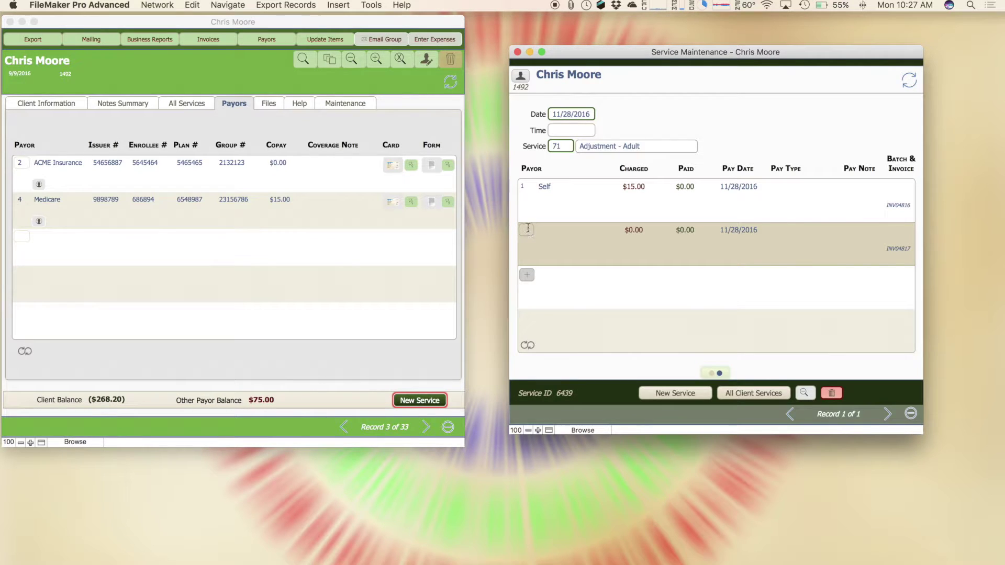
click(527, 230)
click(540, 239)
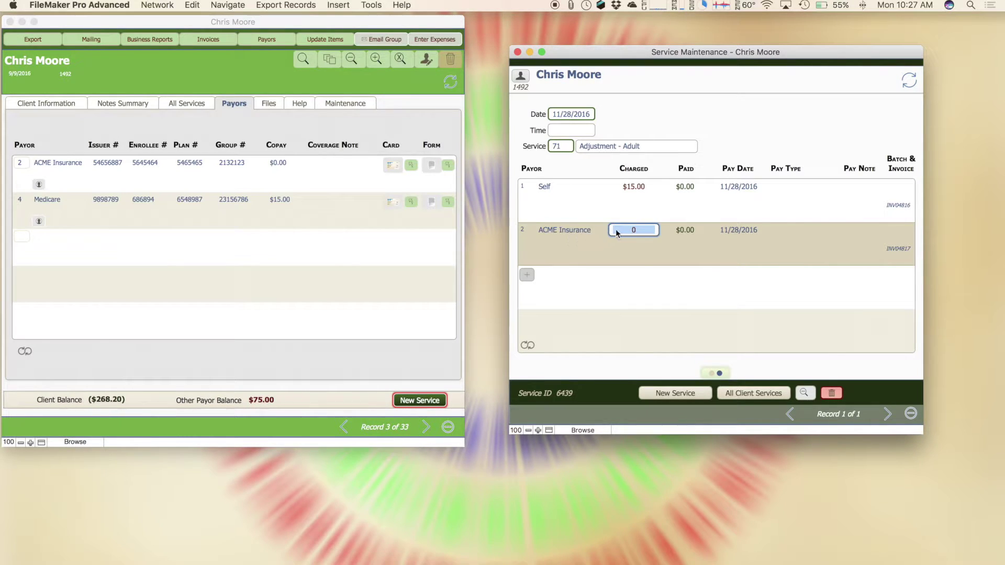
text(40)
click(588, 358)
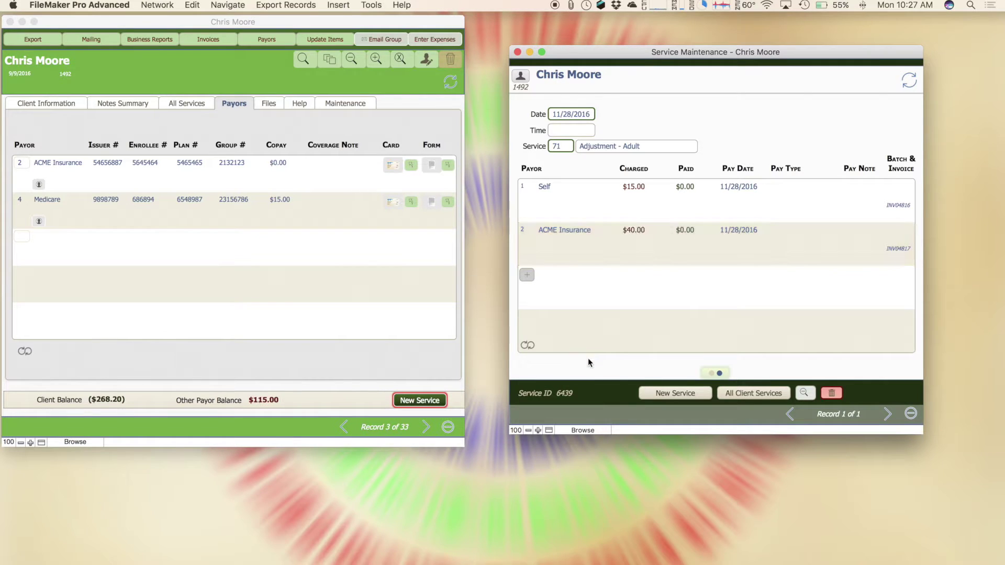
Fill the service's diagnosis codes from the last visit and add the BGI - Bio-Geometric Integration technique
click(712, 373)
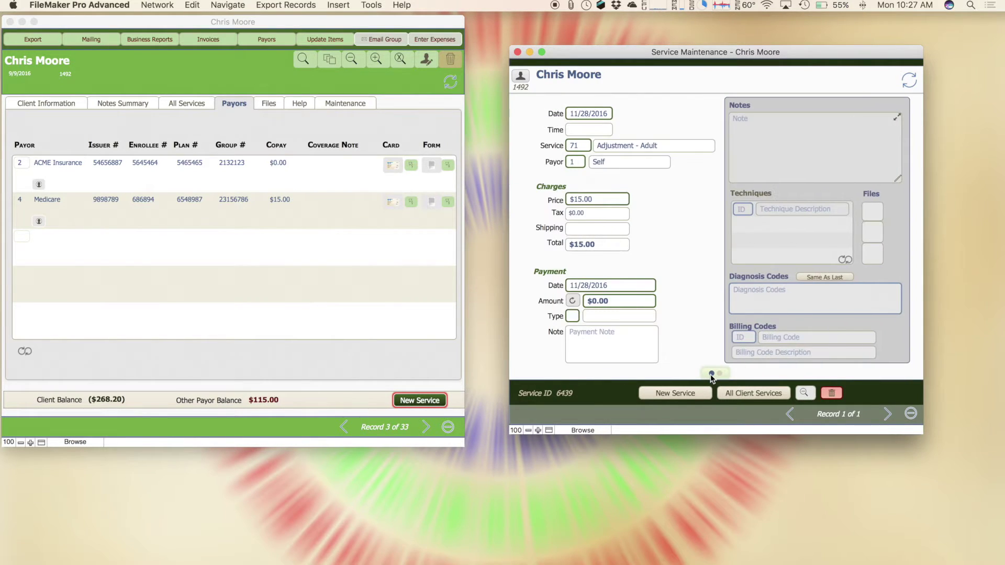
click(824, 278)
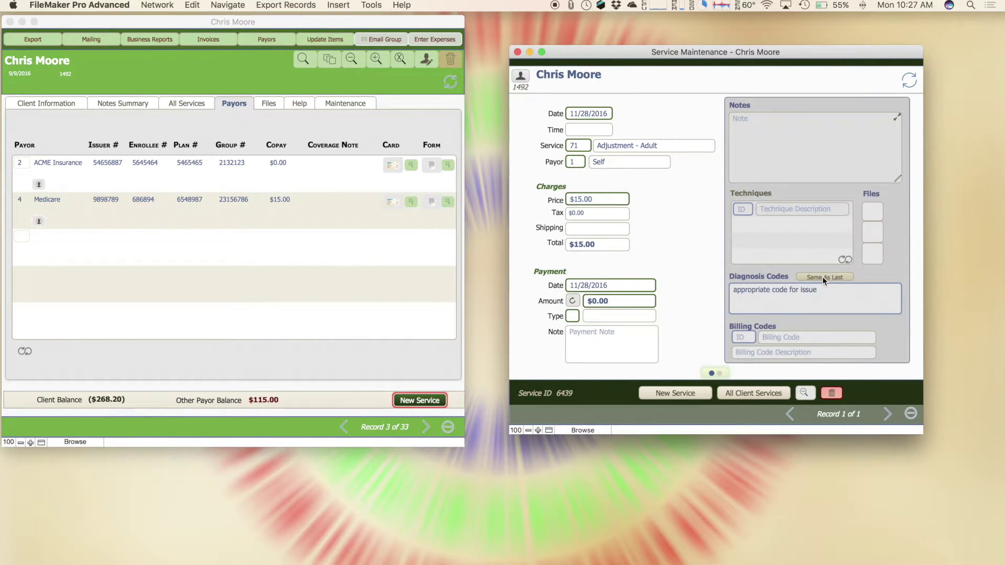
click(748, 209)
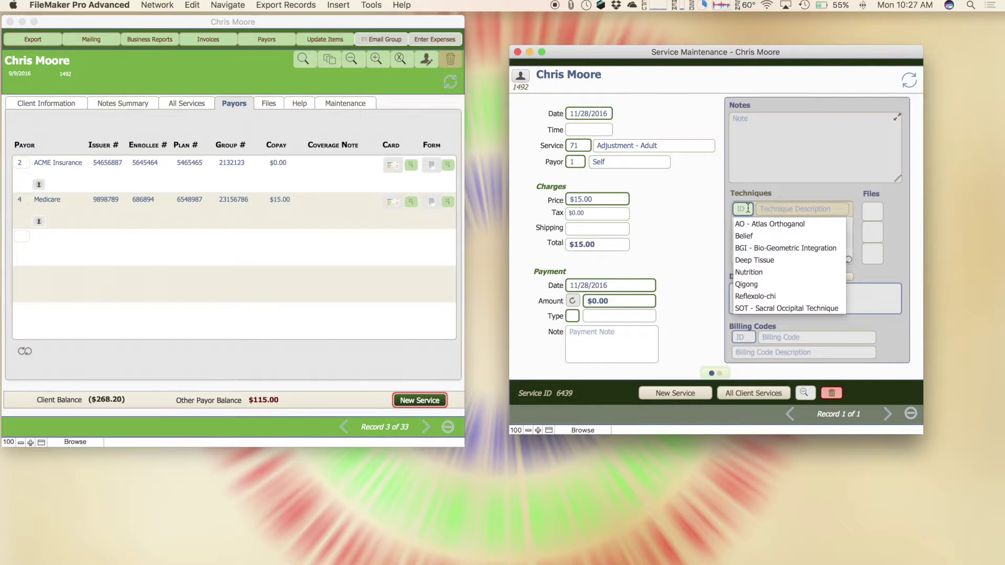
click(749, 248)
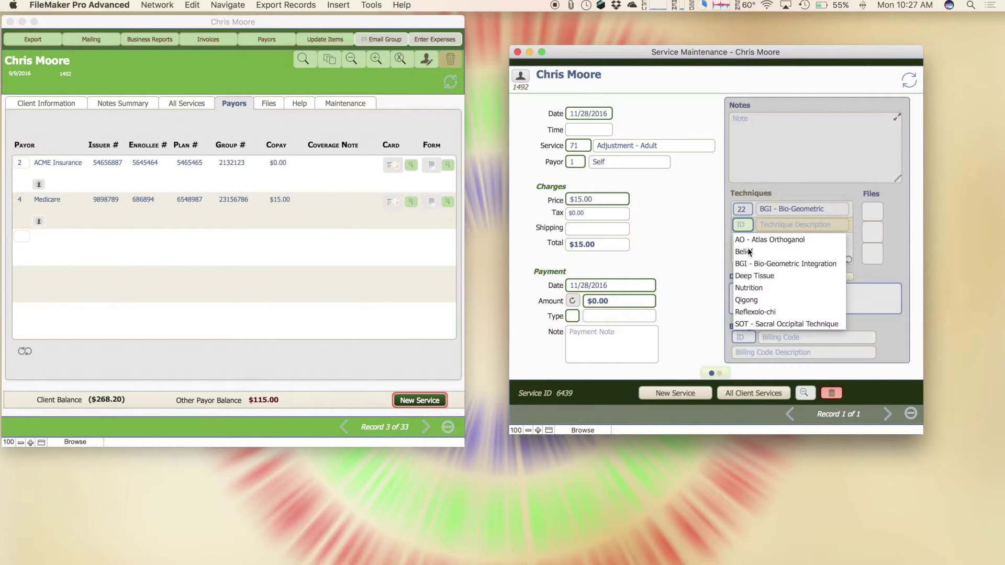
click(899, 284)
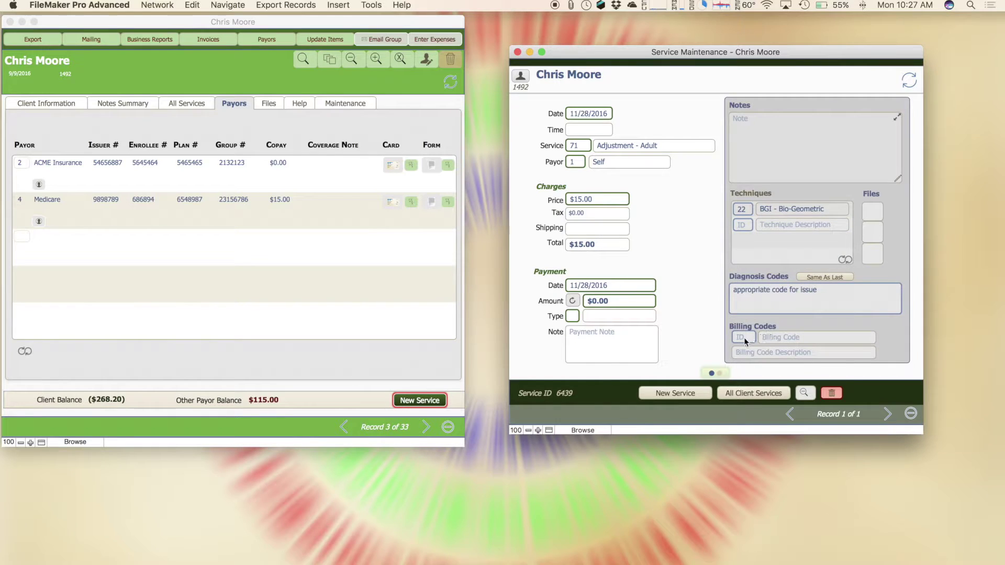
Assign billing code 666xx, Adjust spinal areas, to the service and close the service window
click(746, 341)
click(750, 349)
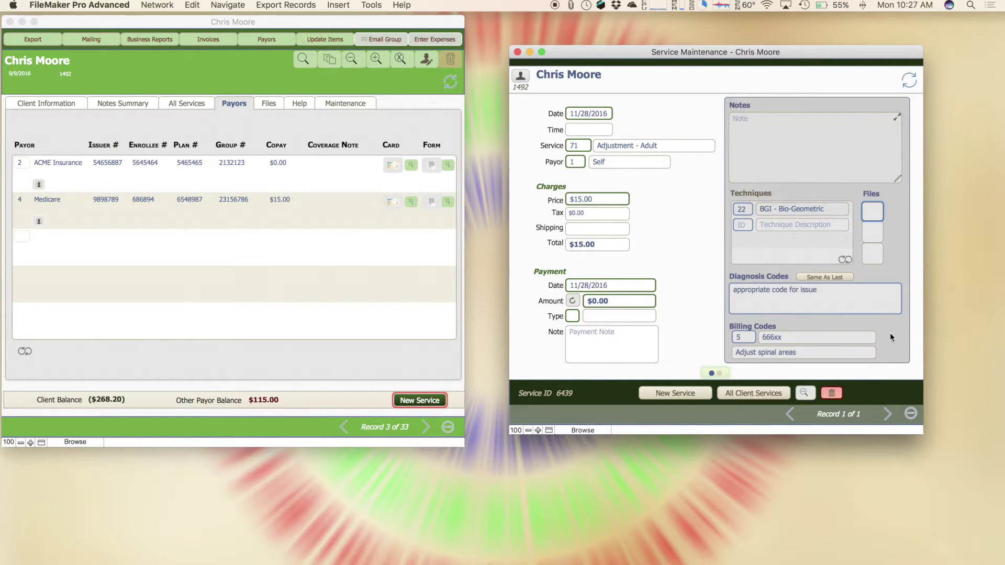
click(517, 52)
Open the billing service information from the payor options
click(278, 40)
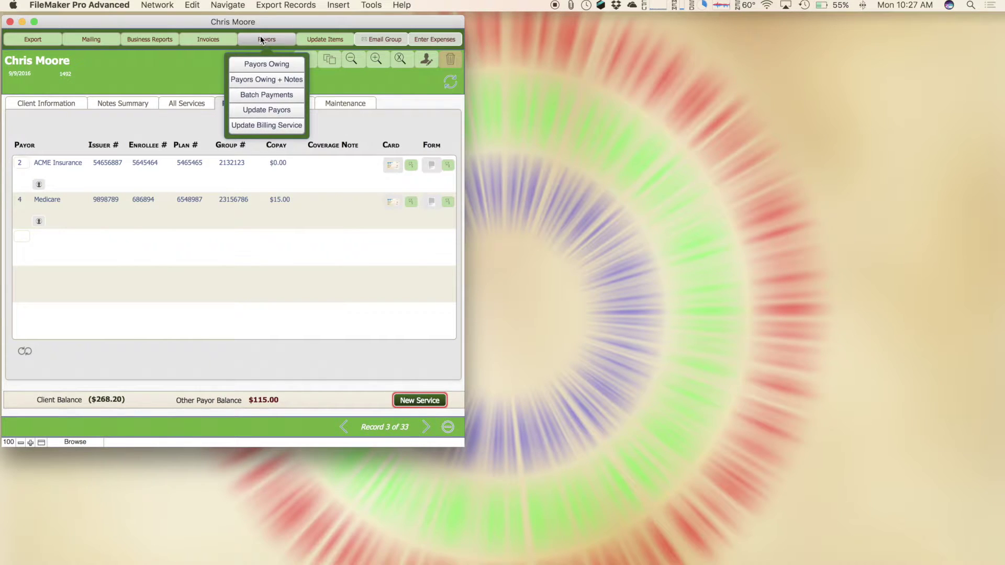
click(172, 133)
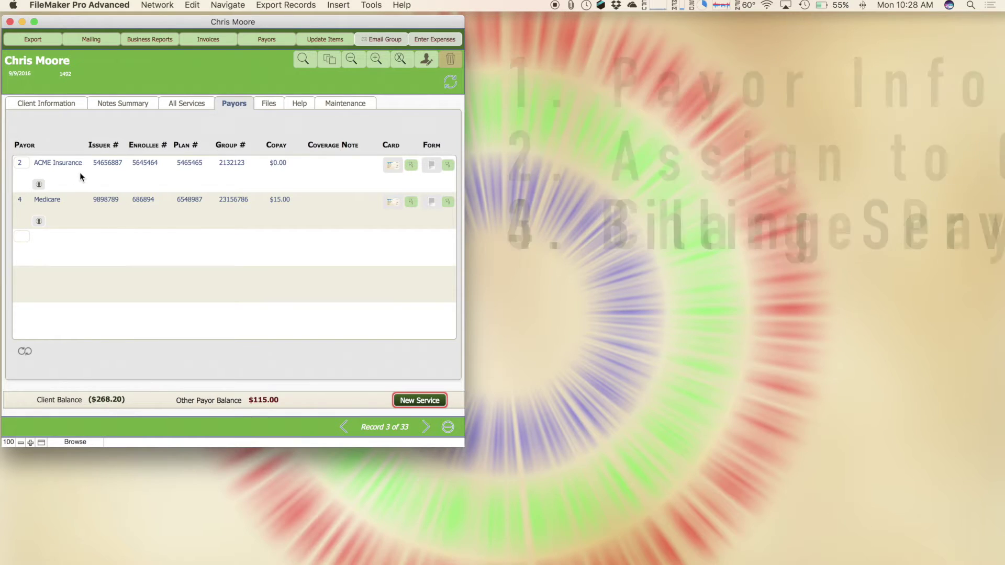
click(269, 39)
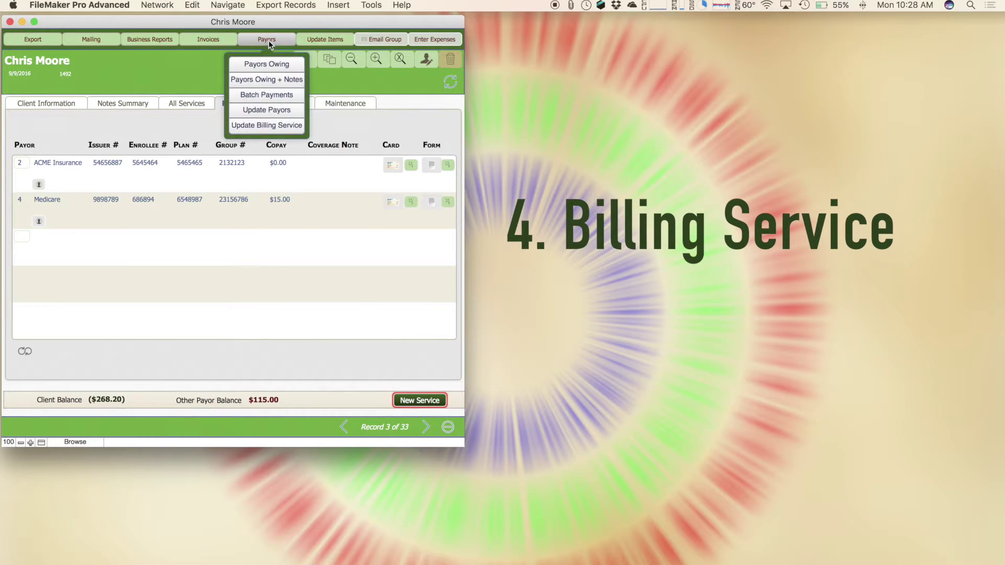
click(265, 125)
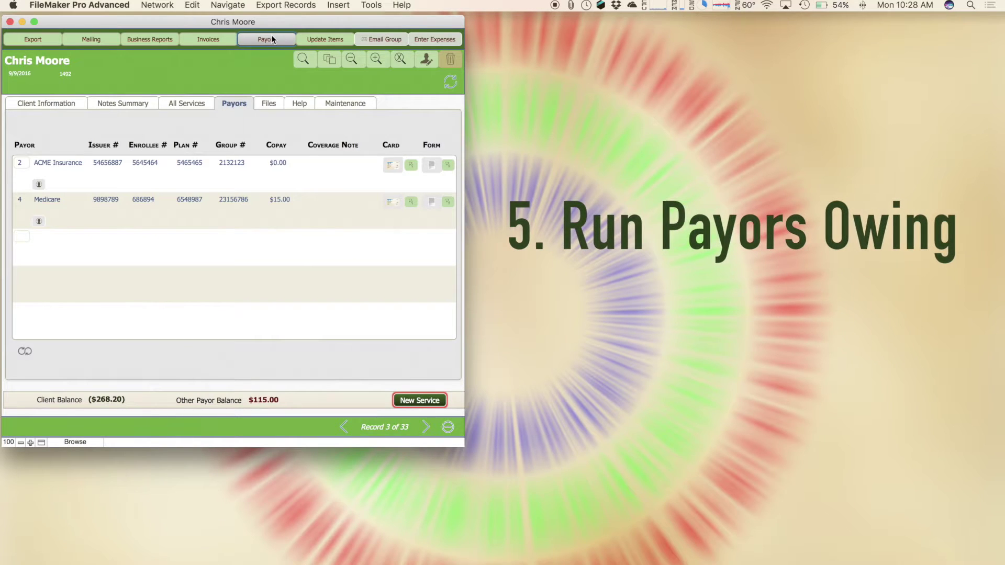
Run the Payors Owing report and review the outstanding services for each payor down to the total owing
click(271, 39)
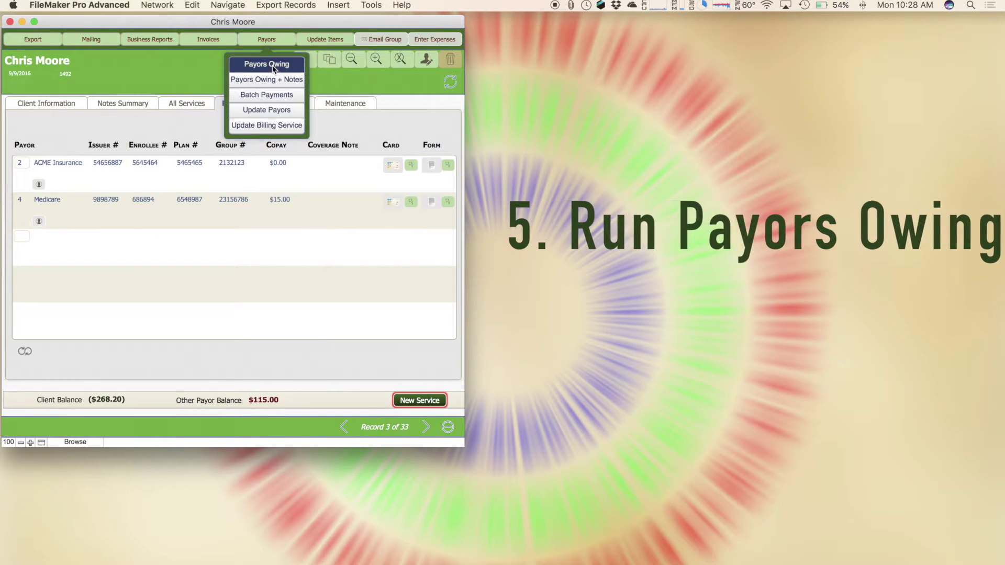
click(272, 69)
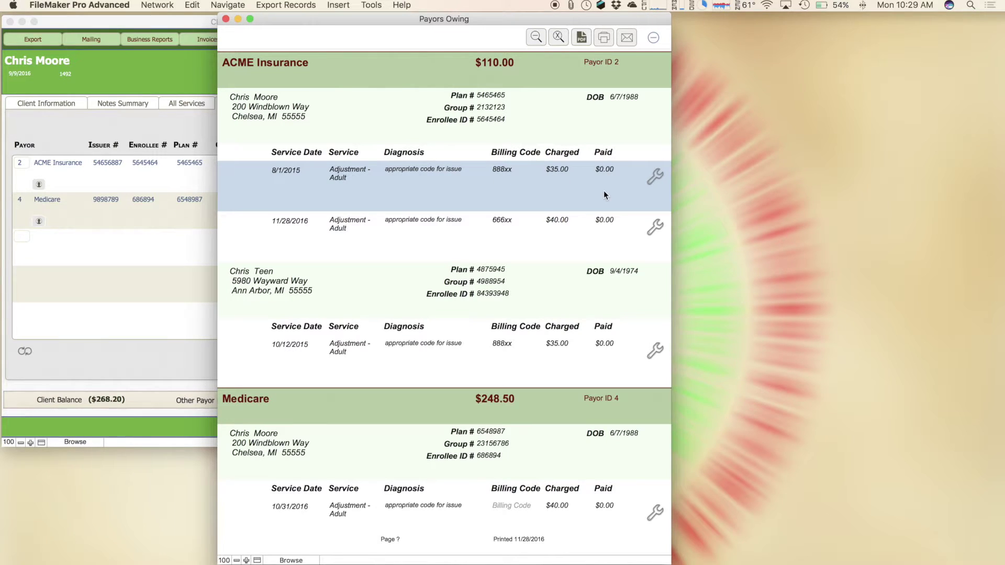
scroll(604, 194, down, 10)
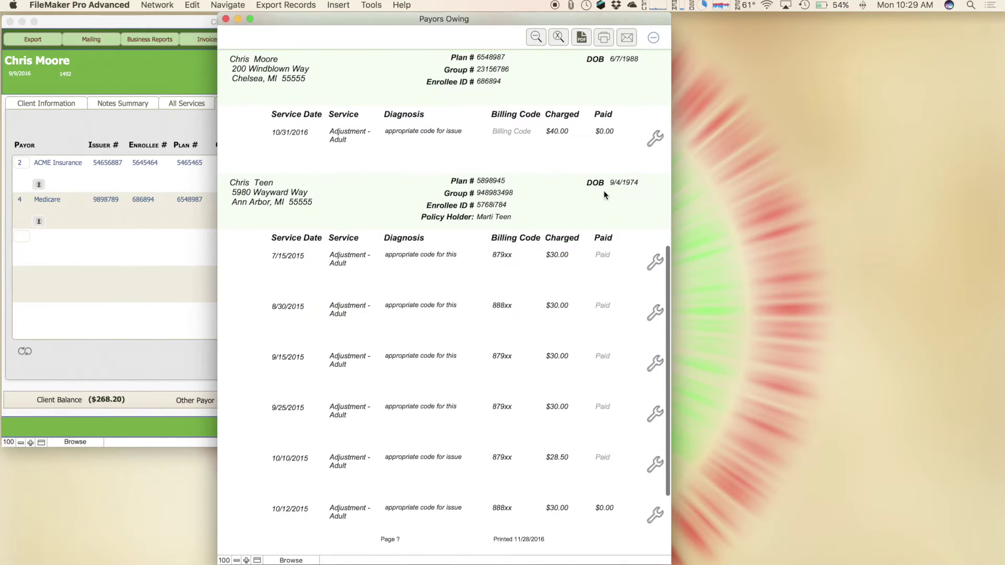
scroll(604, 195, down, 1)
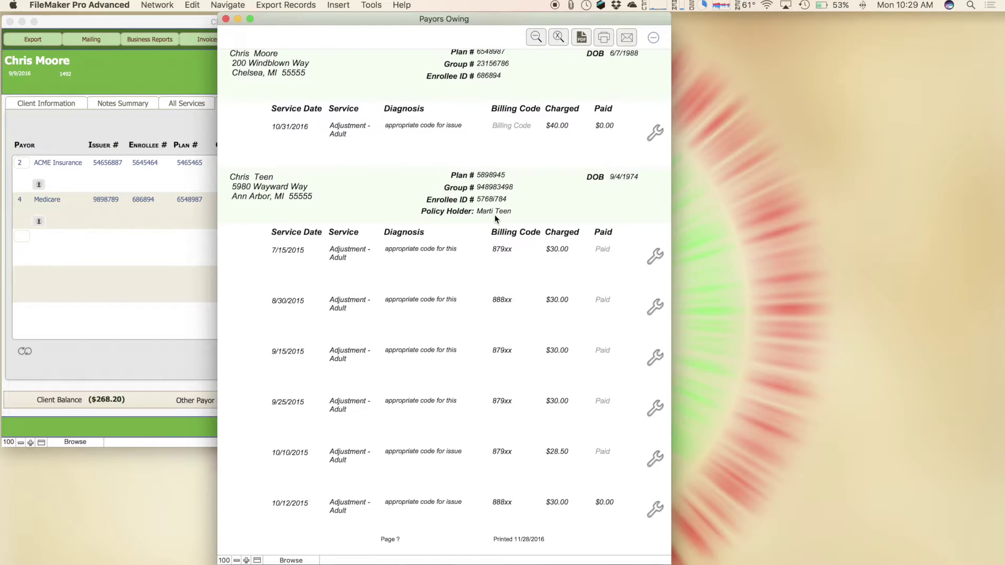
scroll(495, 219, up, 1)
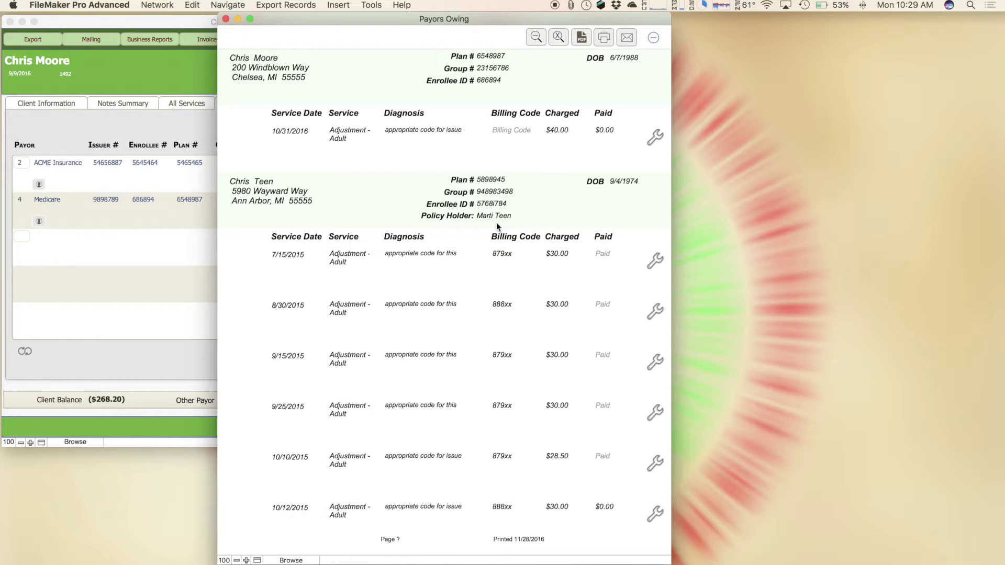
scroll(497, 226, down, 5)
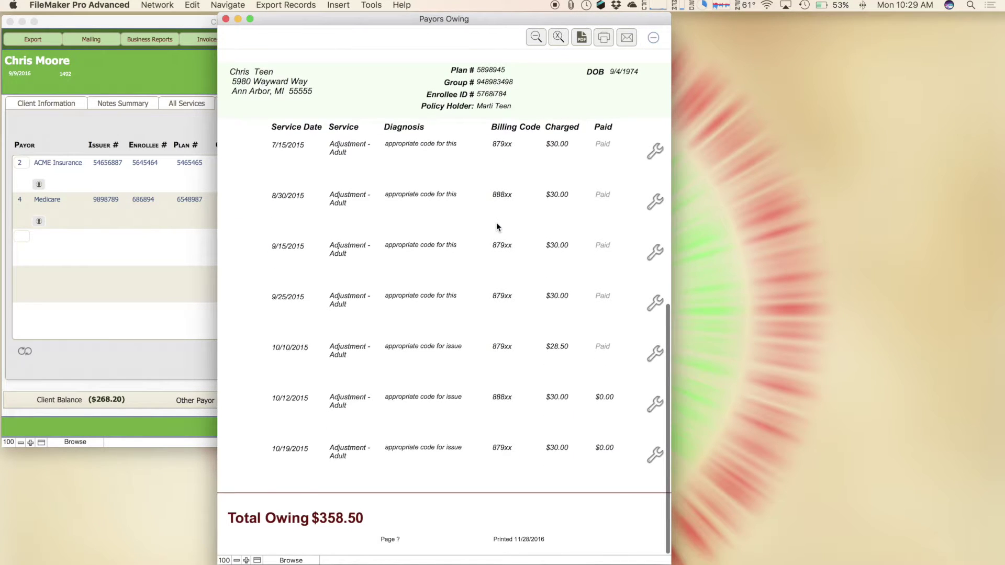
E-mail the Payors Owing report as a PDF to the billing service with the subject "This month's billing"
scroll(497, 224, up, 15)
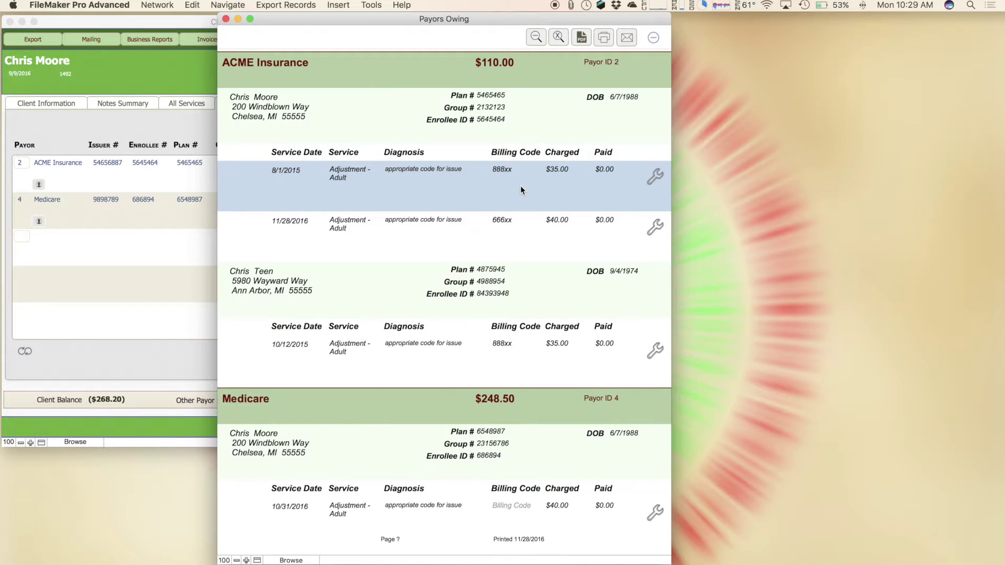
click(628, 39)
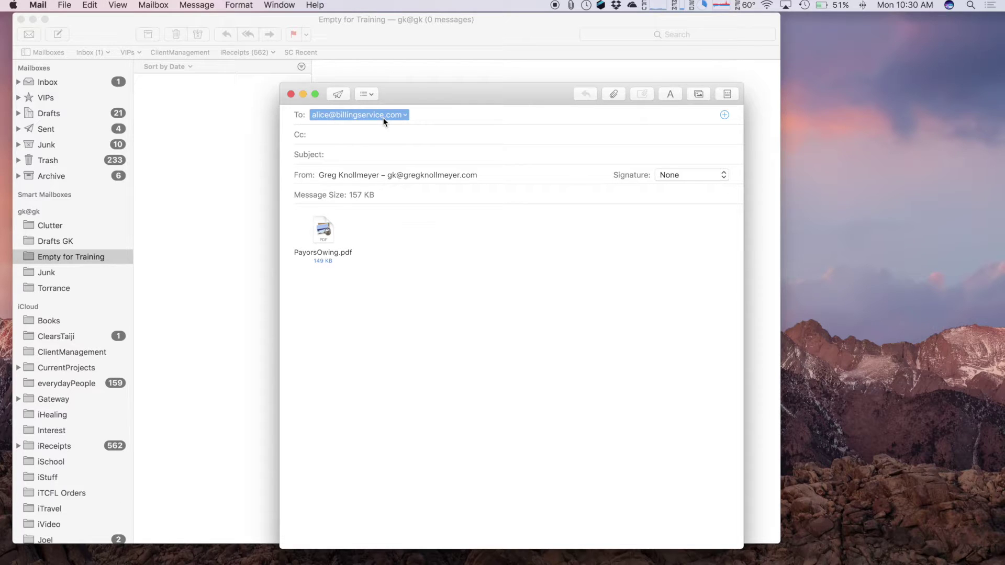
click(371, 155)
text(This month's)
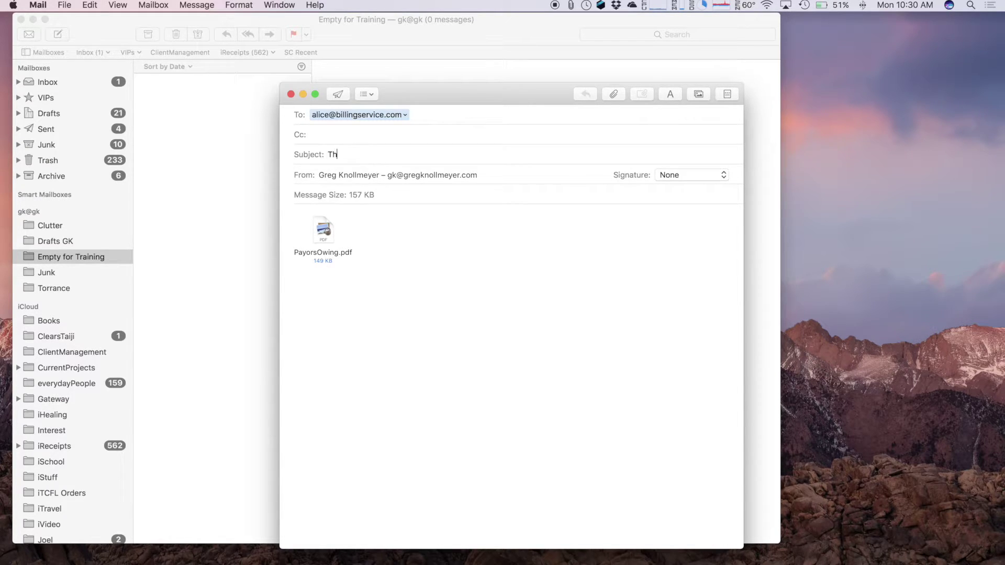
text( billing)
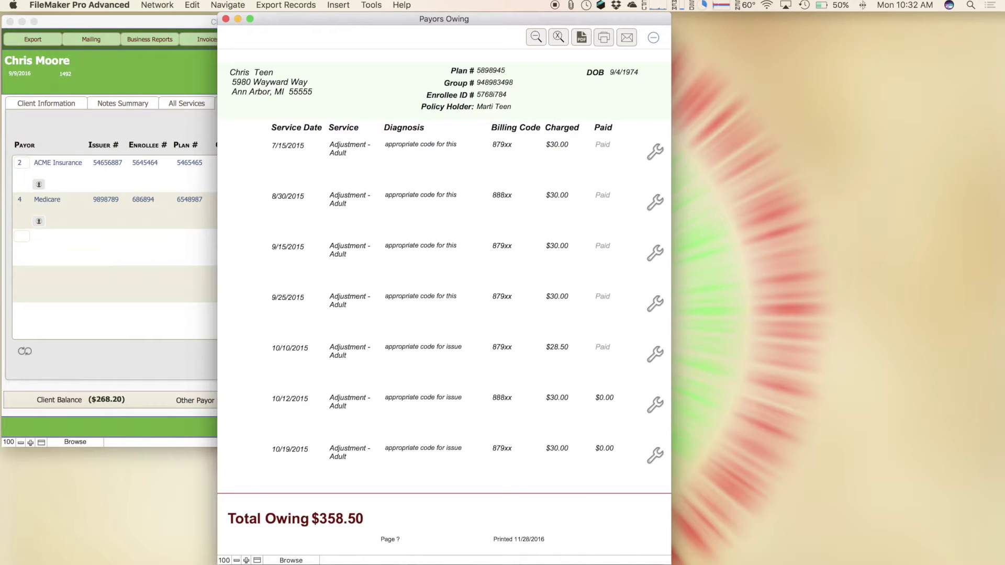
Narrow the Payors Owing report to services dated after August 2015 and review the remaining services and the total owing
click(309, 155)
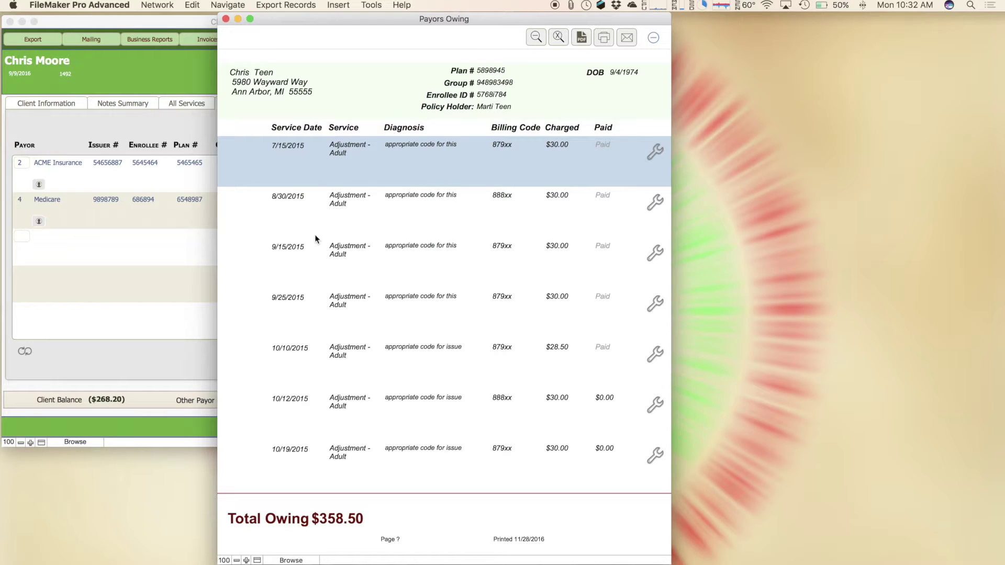
click(313, 248)
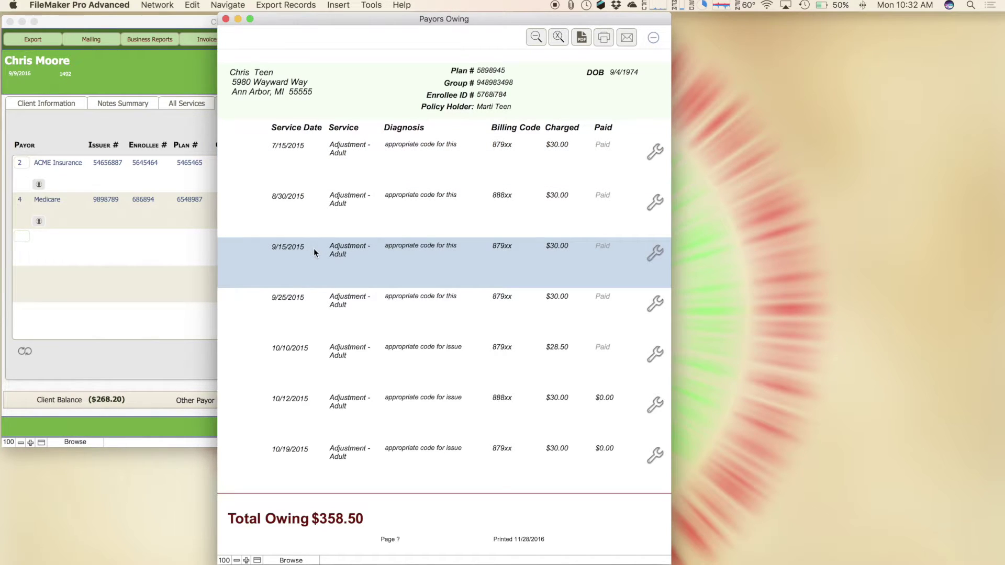
click(531, 39)
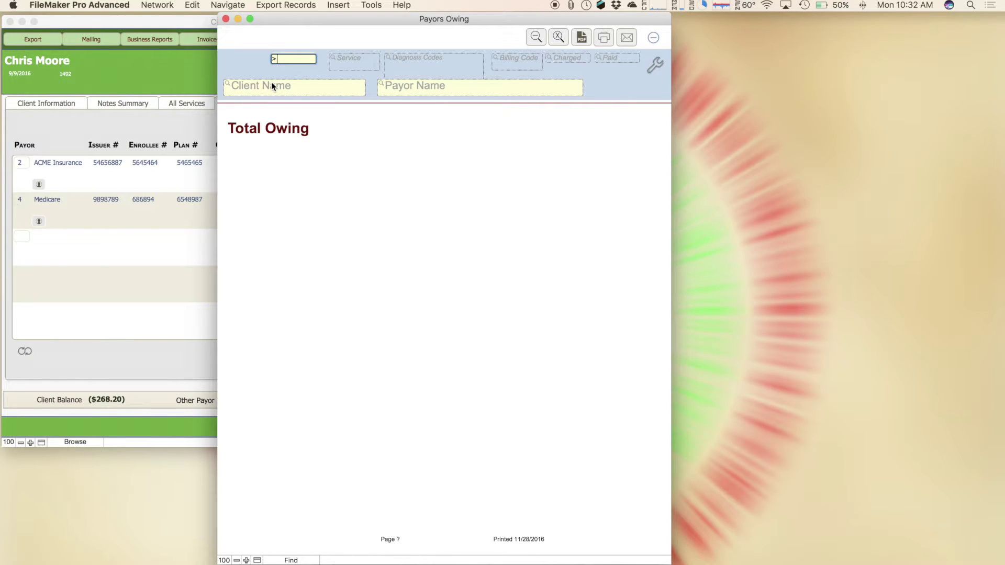
text(>8/31/16)
key(Return)
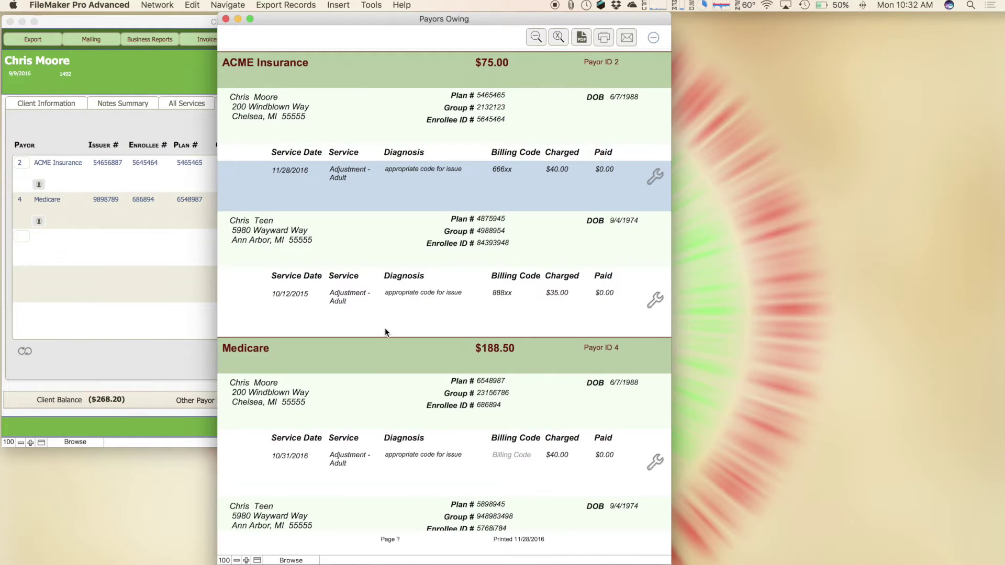
scroll(386, 329, down, 6)
scroll(385, 327, down, 2)
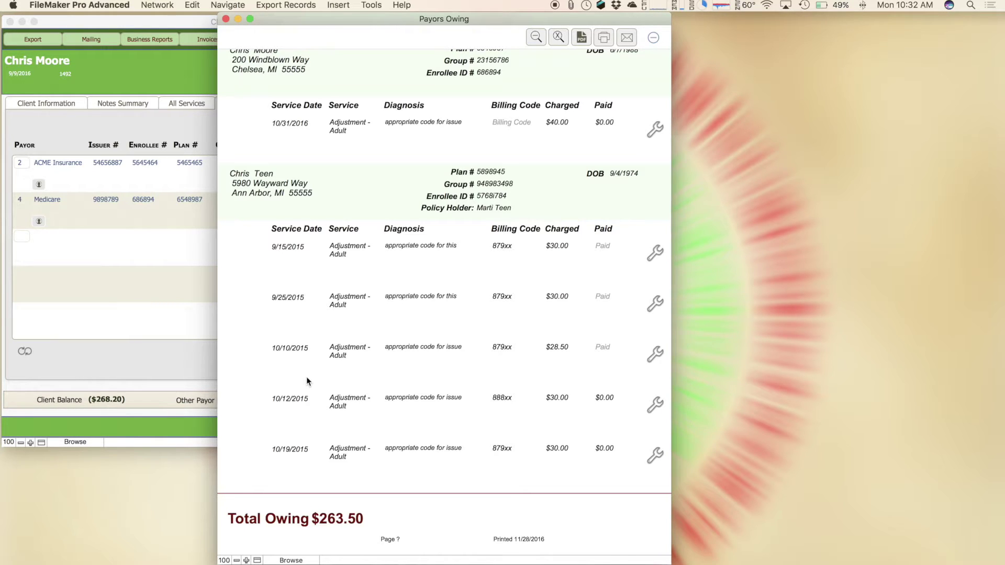
scroll(306, 376, up, 1)
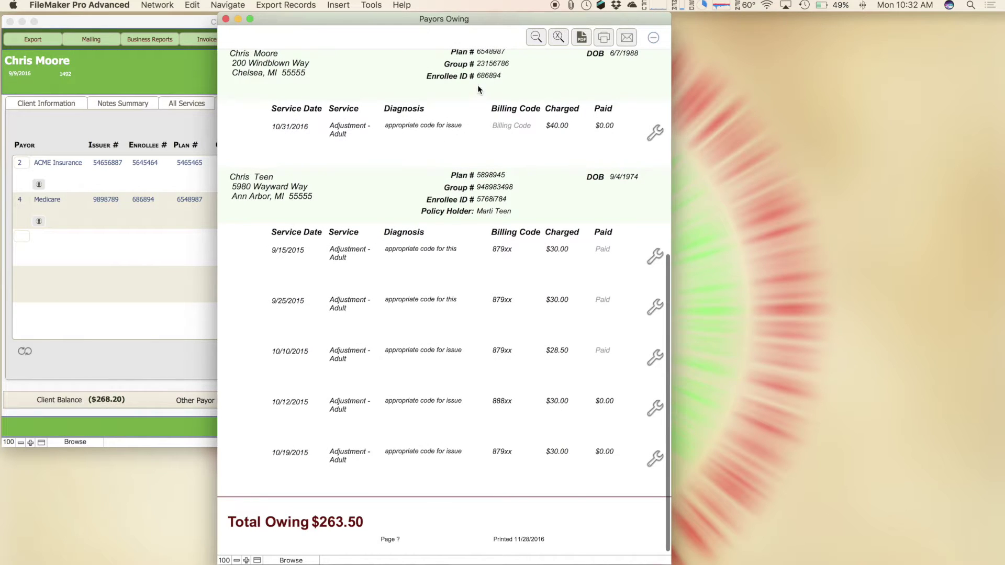
Narrow the report further by the client's last name and review that client's outstanding services under each payor
click(534, 36)
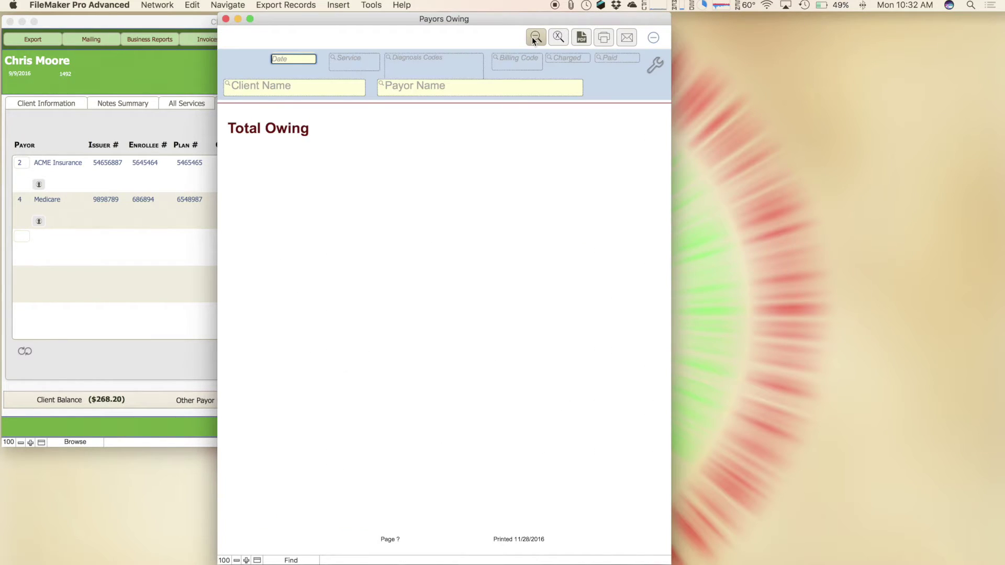
click(277, 87)
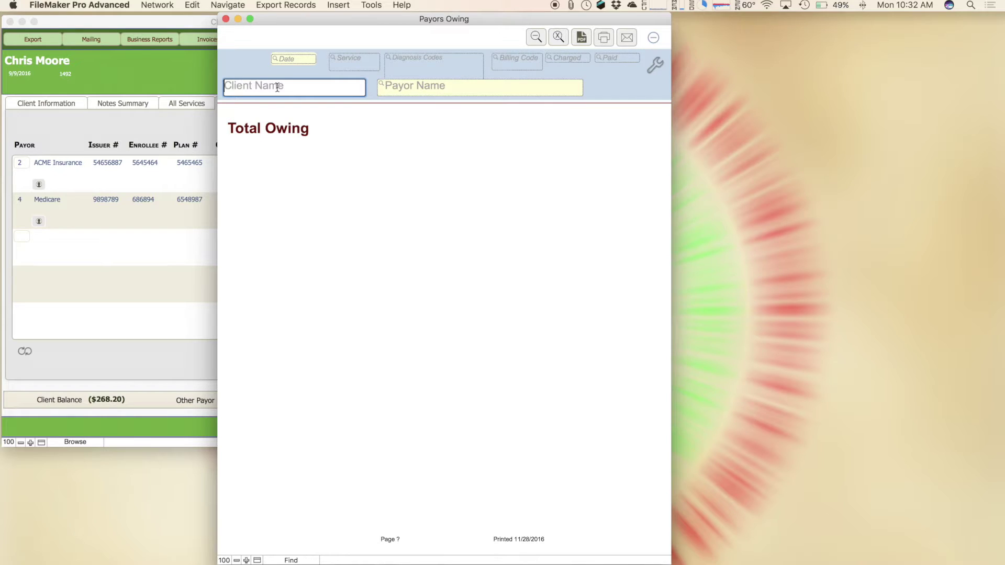
text(Teen)
key(Return)
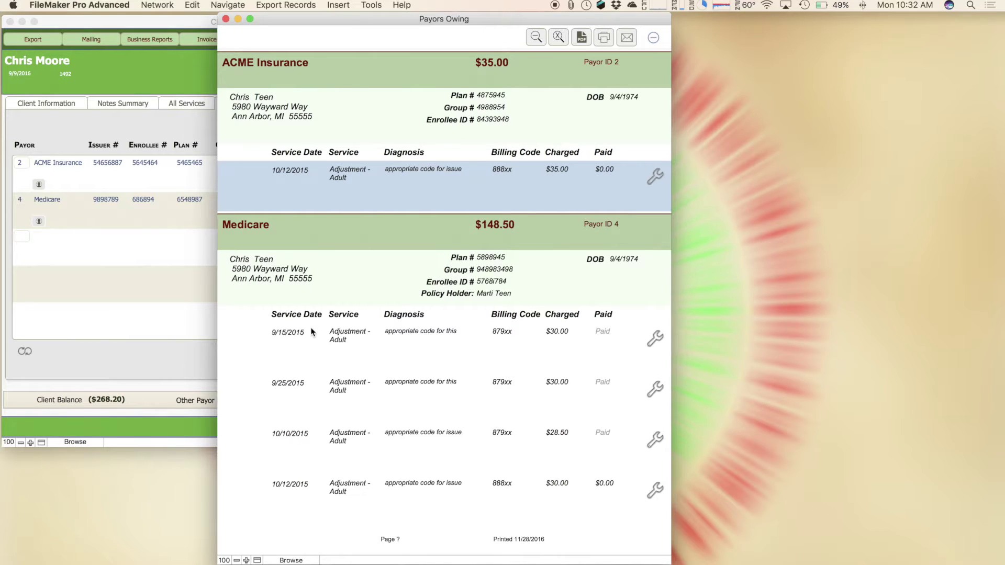
scroll(311, 330, down, 3)
scroll(311, 333, down, 1)
scroll(311, 332, up, 2)
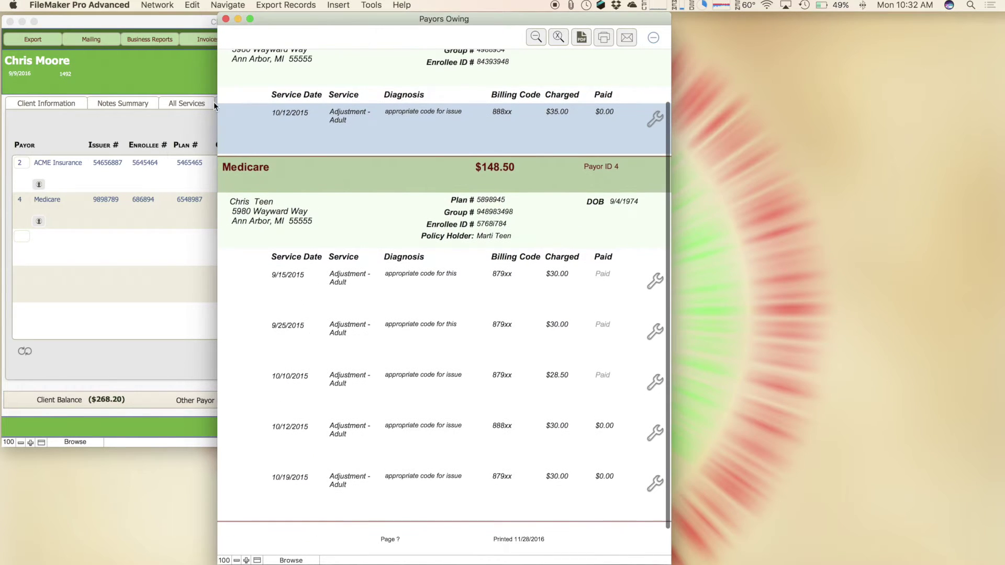
Close the filtered report, run Payors Owing again, and review the full list of outstanding services
click(225, 19)
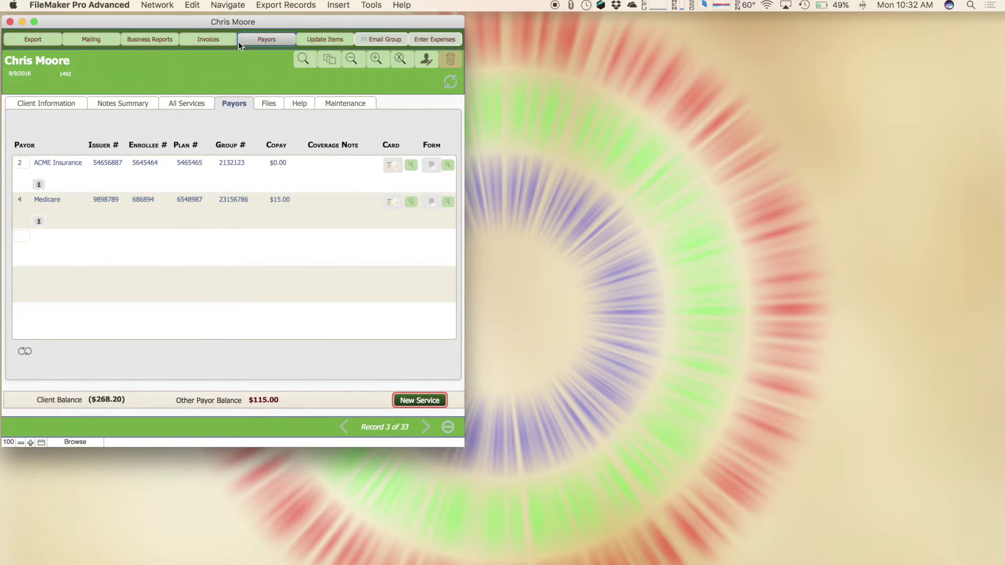
click(259, 40)
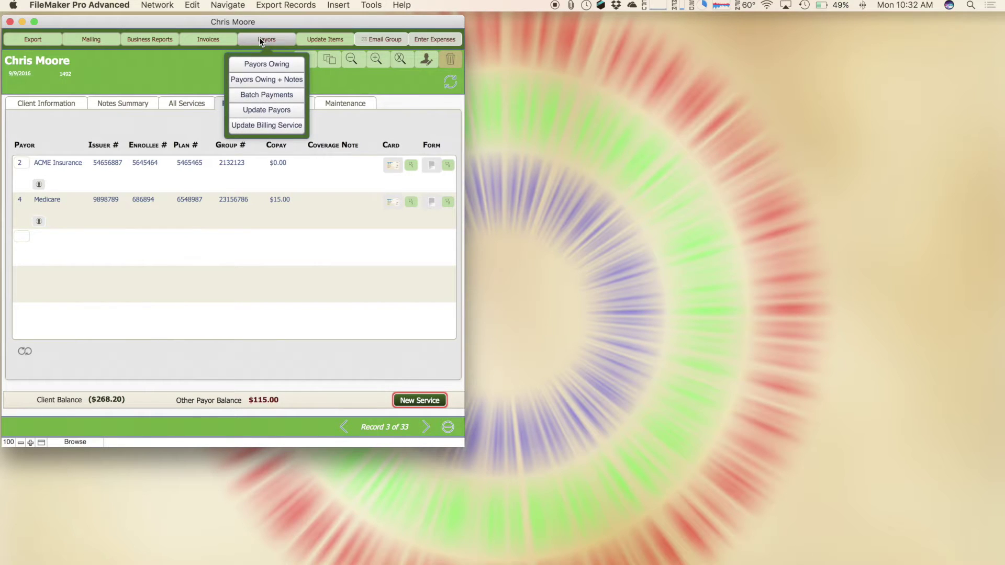
click(265, 63)
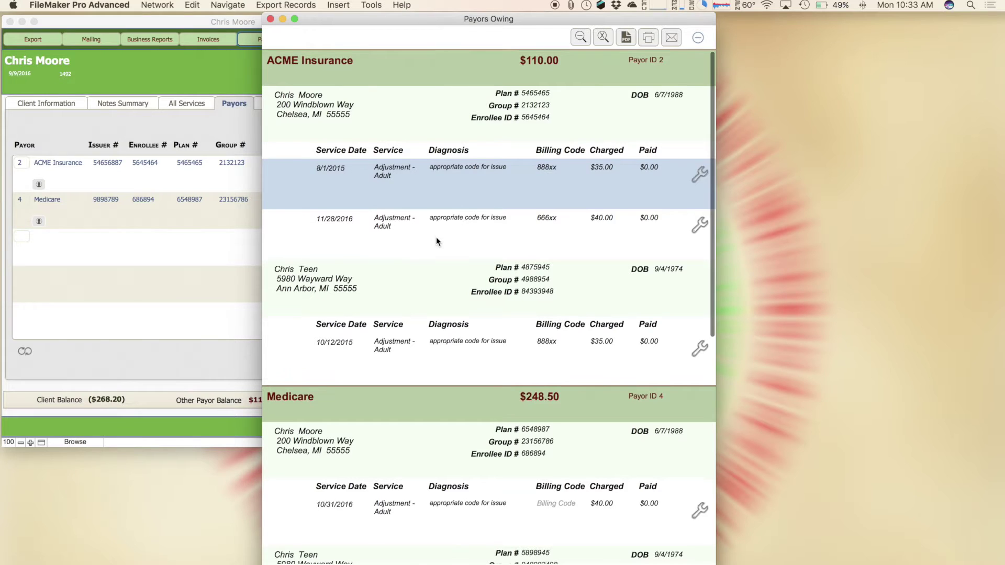
scroll(437, 241, down, 10)
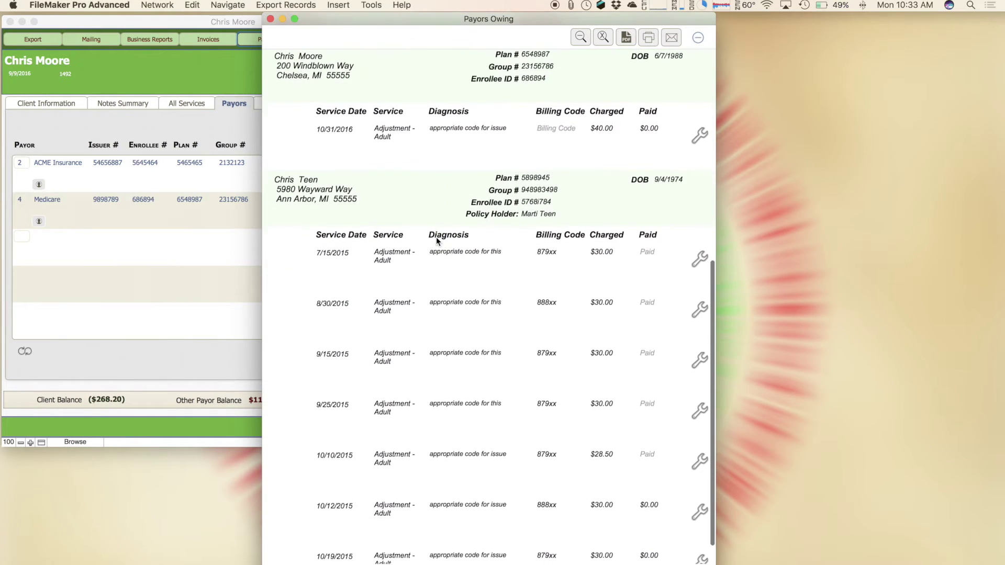
scroll(437, 241, up, 10)
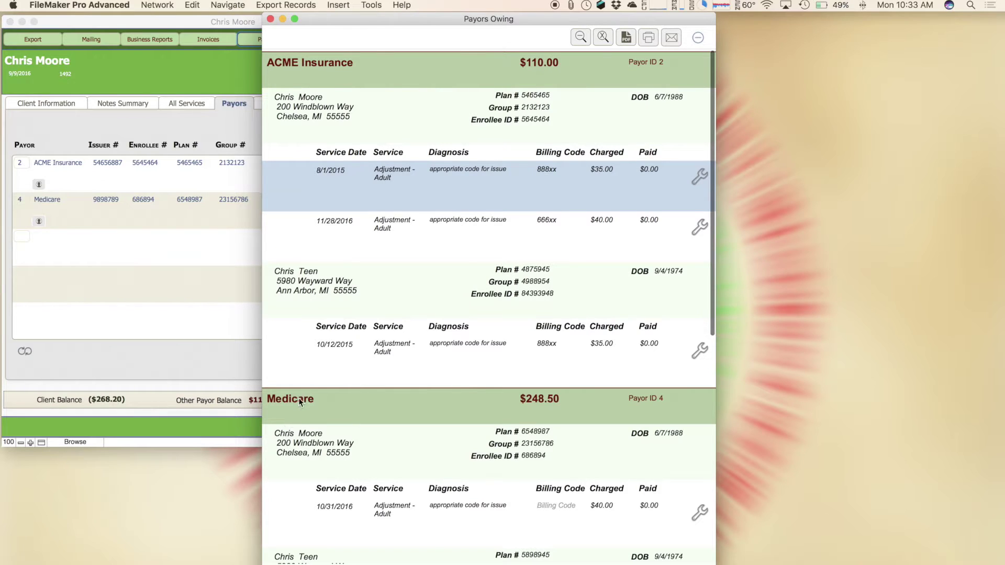
Narrow the Payors Owing report to the payor ACME Insurance
click(581, 36)
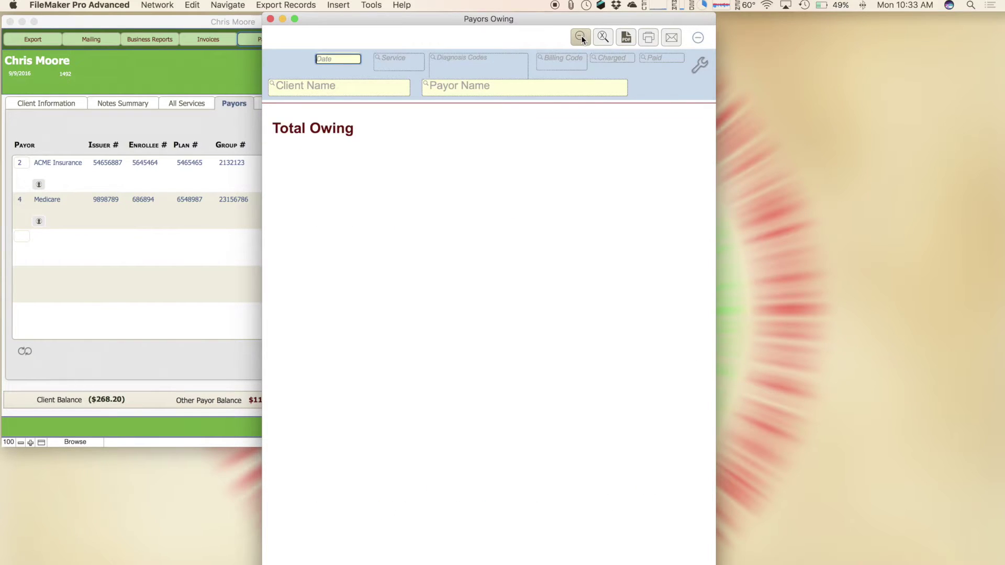
click(455, 90)
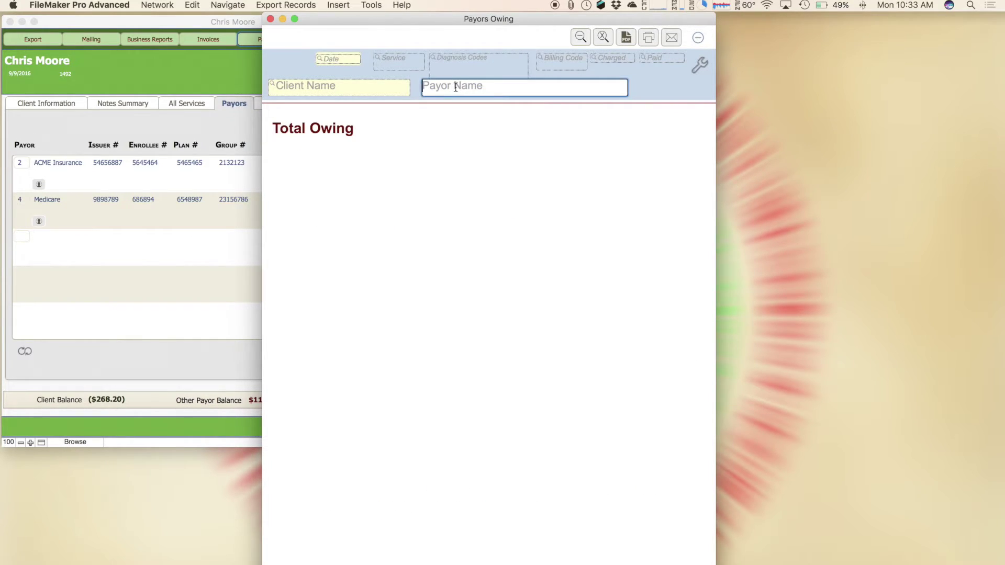
text(acme Insurance)
key(Return)
key(Tab)
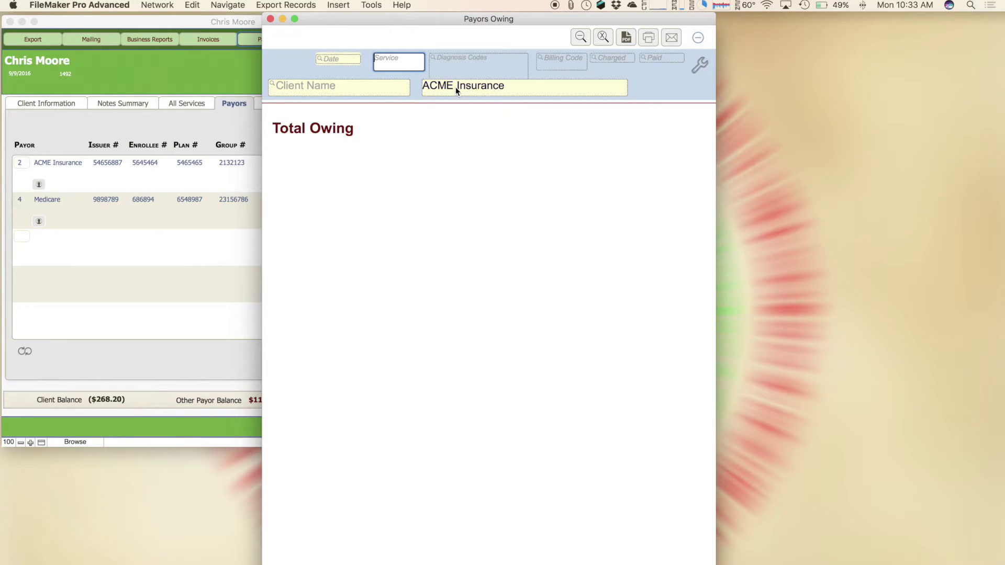
key(Return)
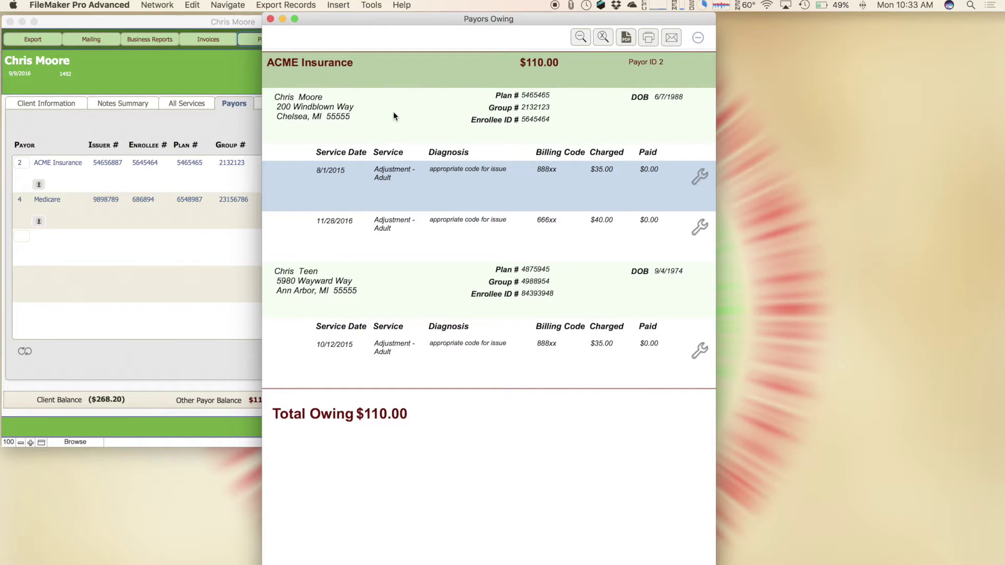
Omit the 8/1/2015 service from the ACME Insurance report
click(418, 235)
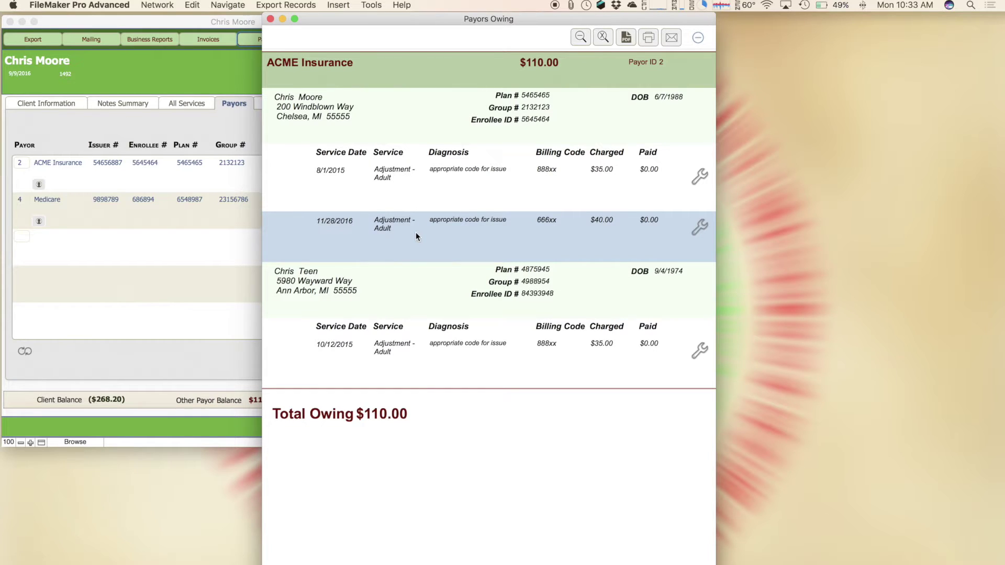
click(381, 186)
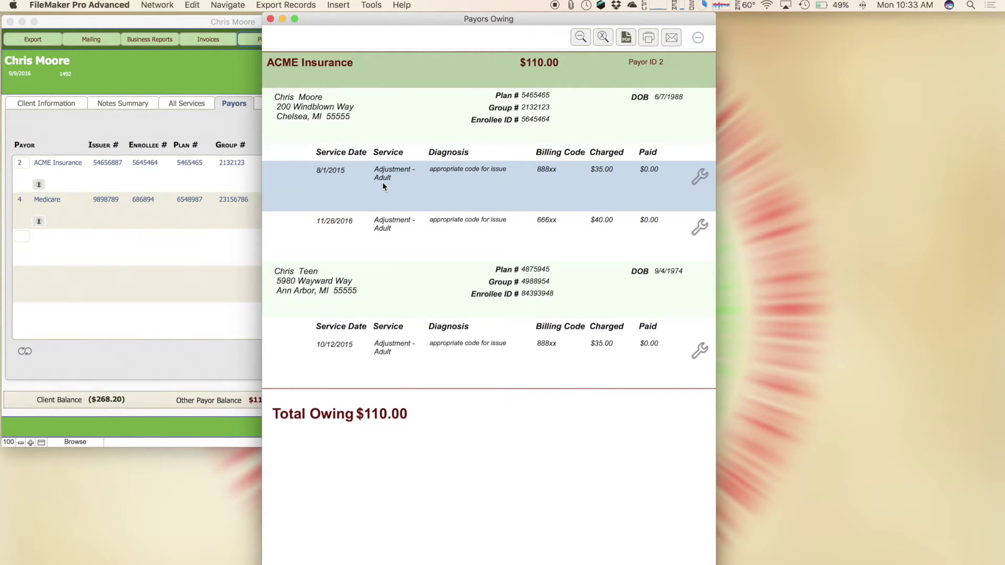
click(601, 37)
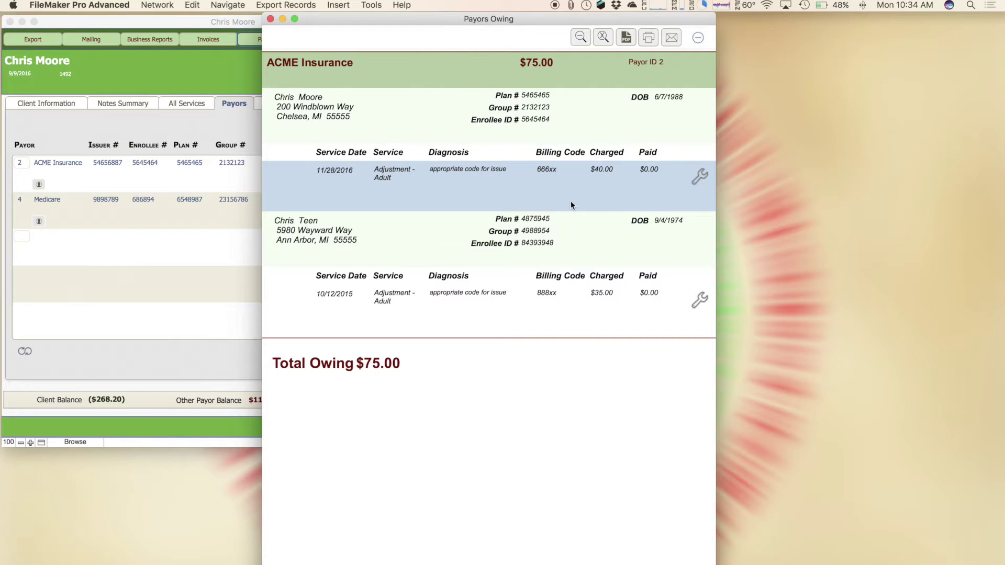
Check the service records of 11/28/2016 and 10/12/2015 from the report, close them, and e-mail the ACME Insurance report
click(696, 180)
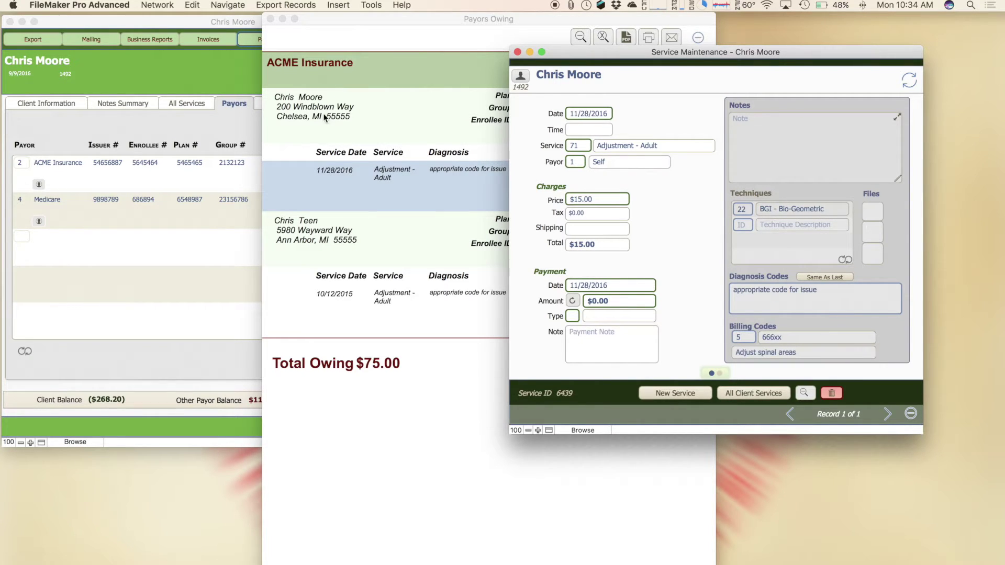
click(521, 54)
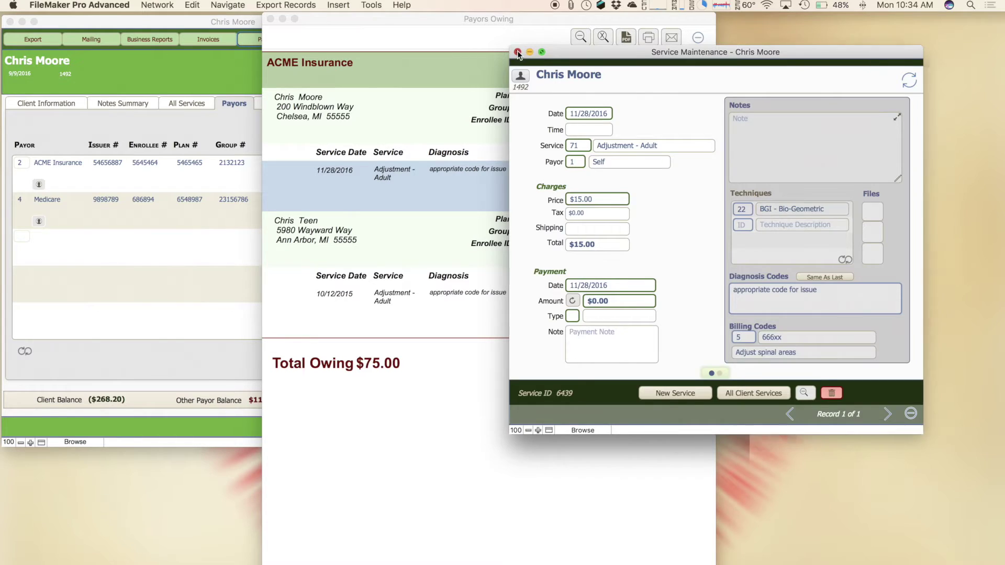
click(699, 303)
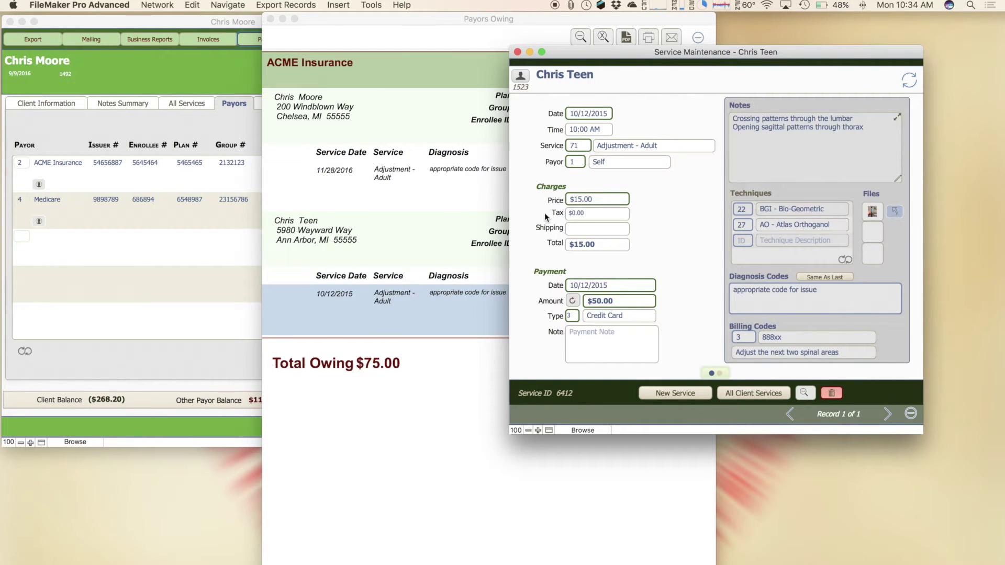
drag(623, 52, 661, 76)
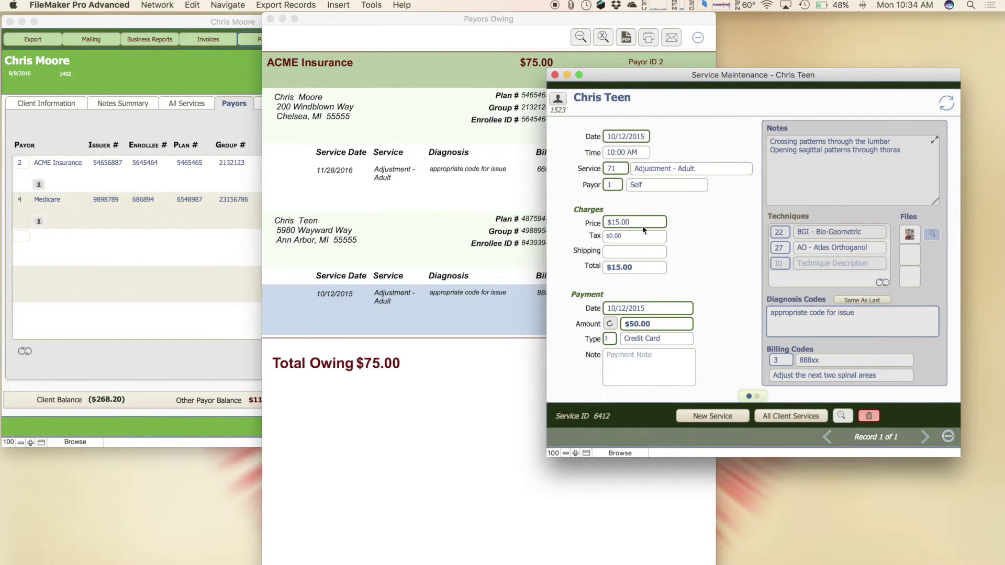
click(555, 75)
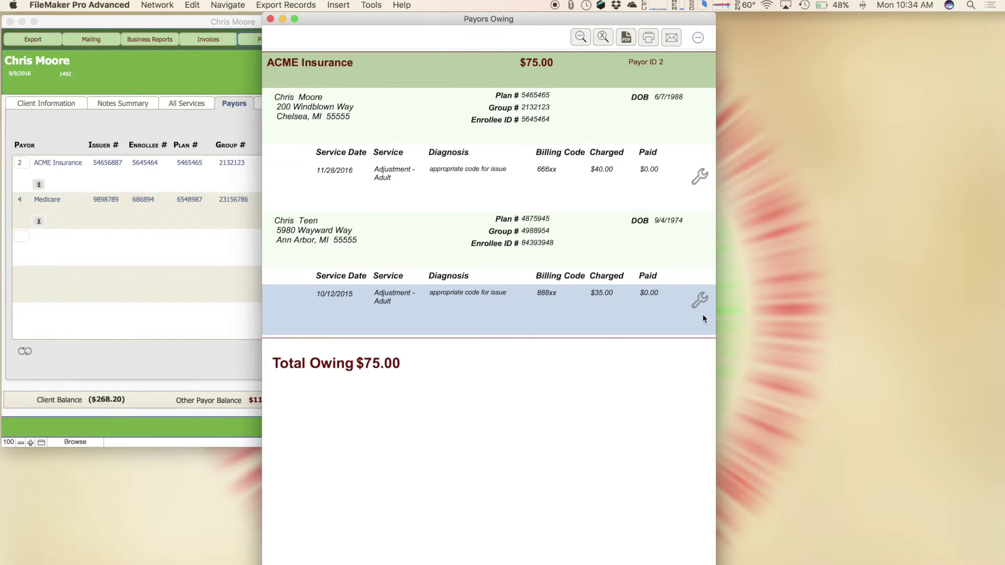
click(670, 39)
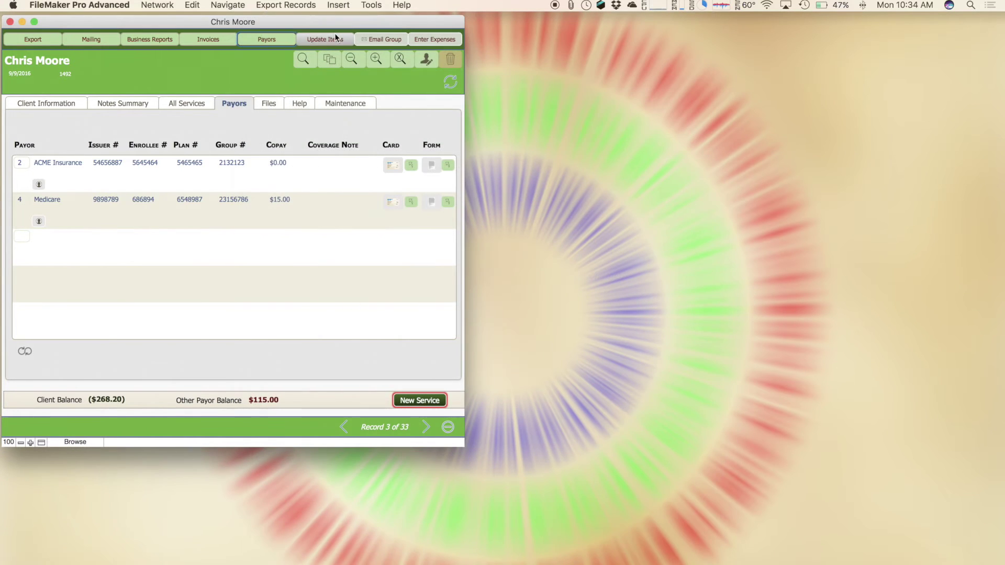
Run the Payors Owing + Notes report, review the notes under each service, and close the report
click(273, 40)
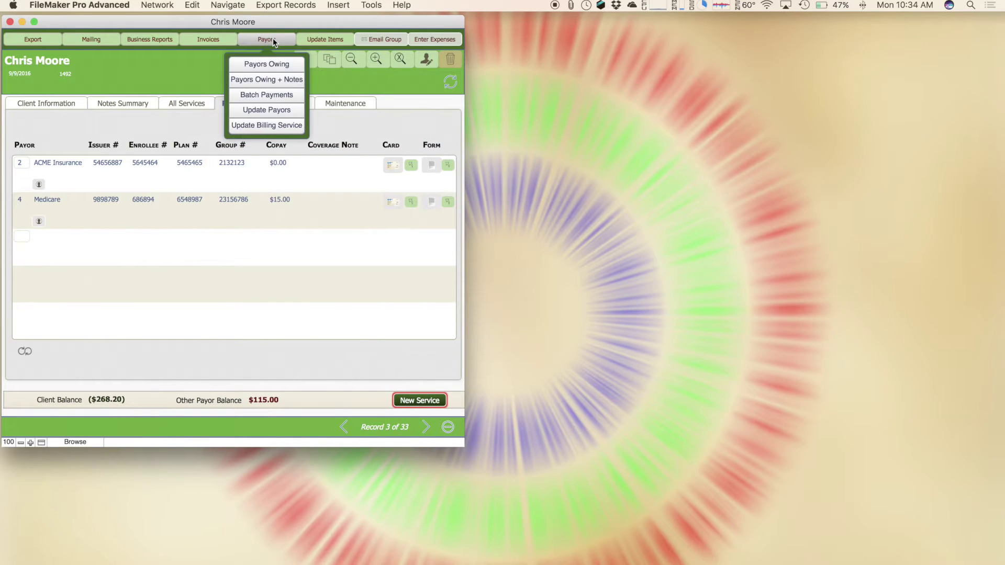
click(272, 81)
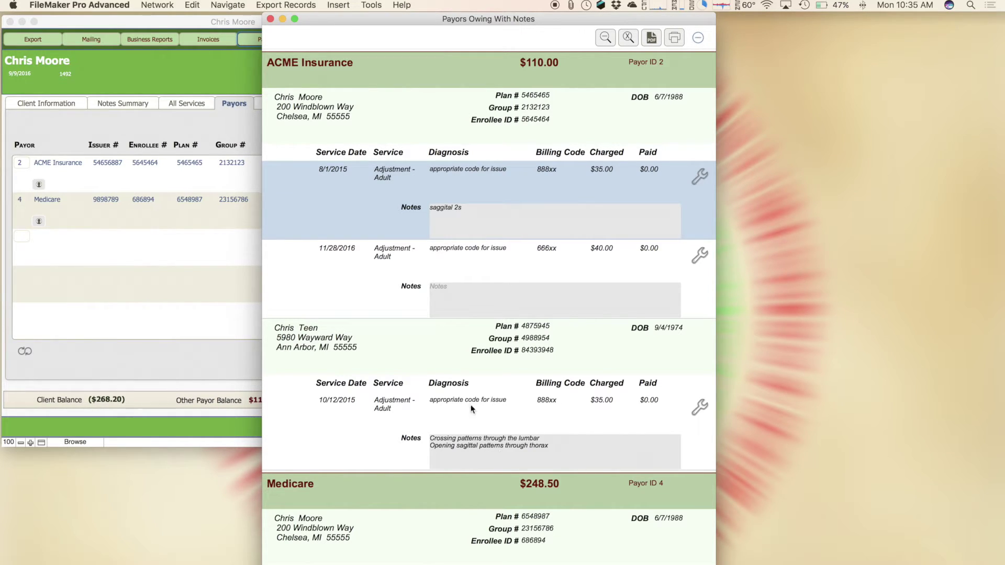
click(271, 19)
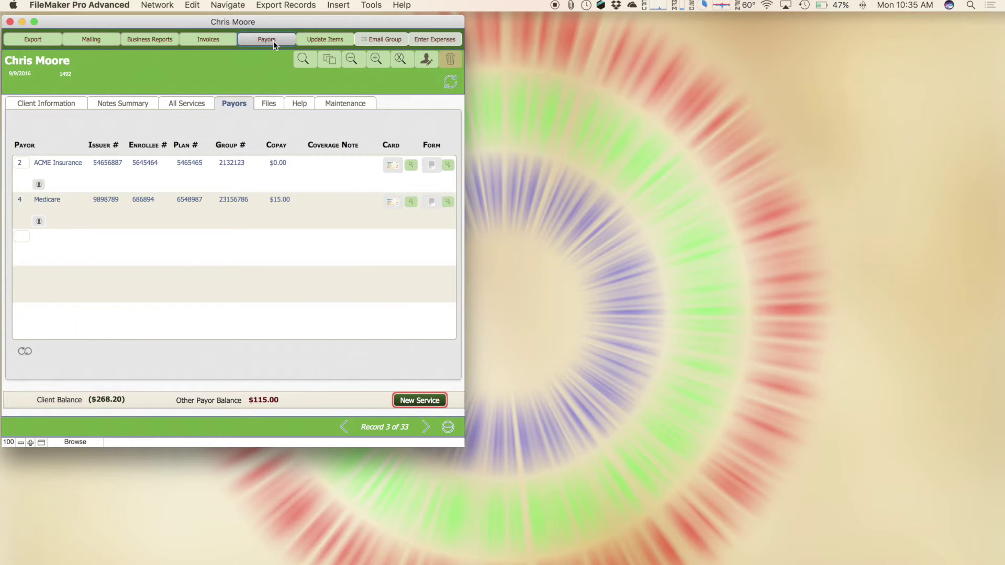
Open the batch payments and add a new batch for the payor ACME Insurance
click(273, 41)
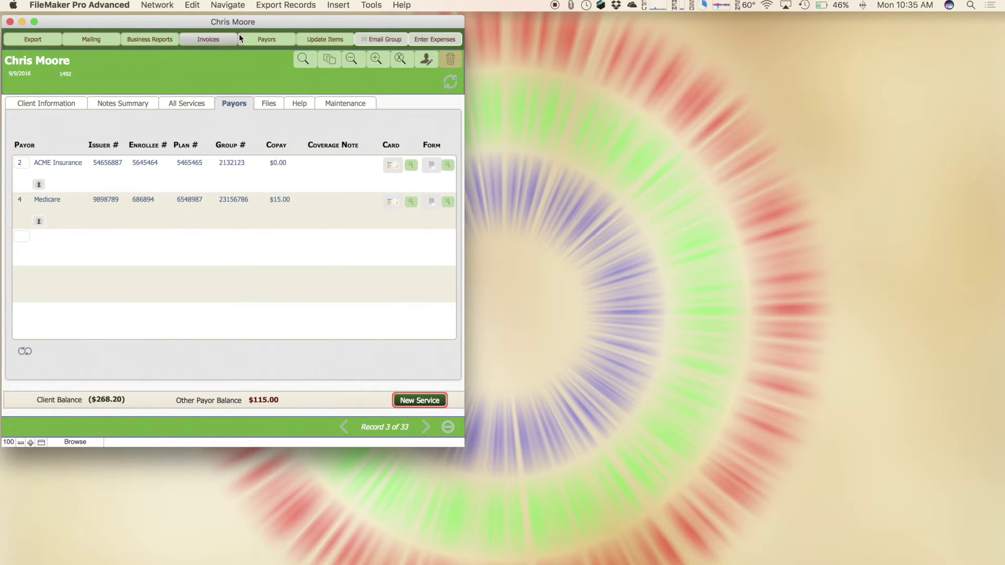
click(259, 38)
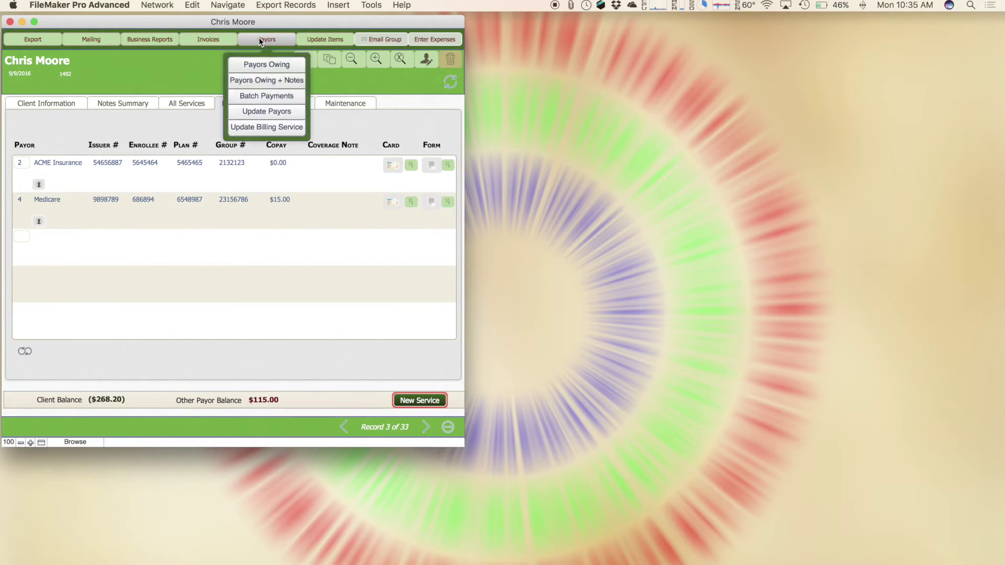
click(268, 97)
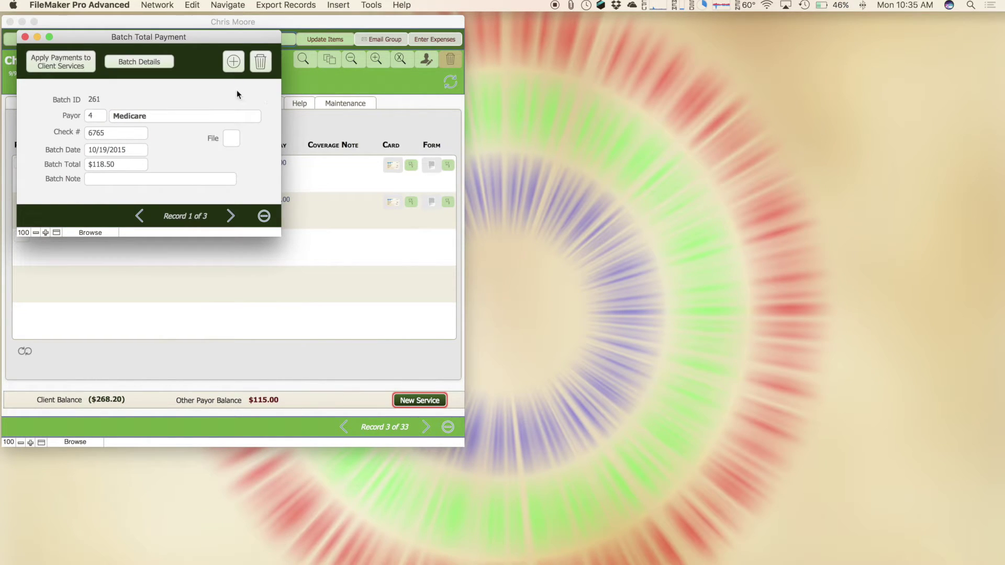
click(233, 62)
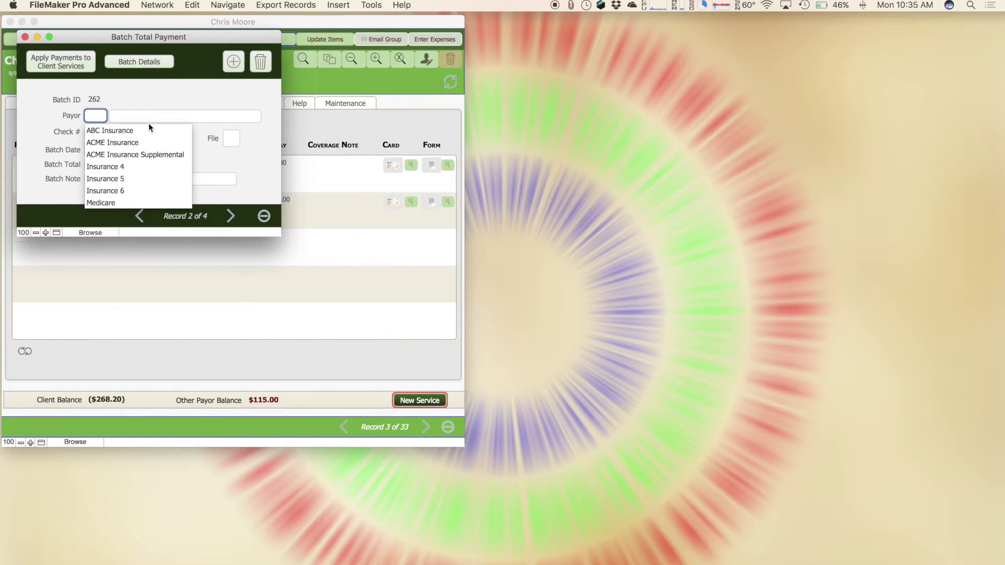
click(128, 147)
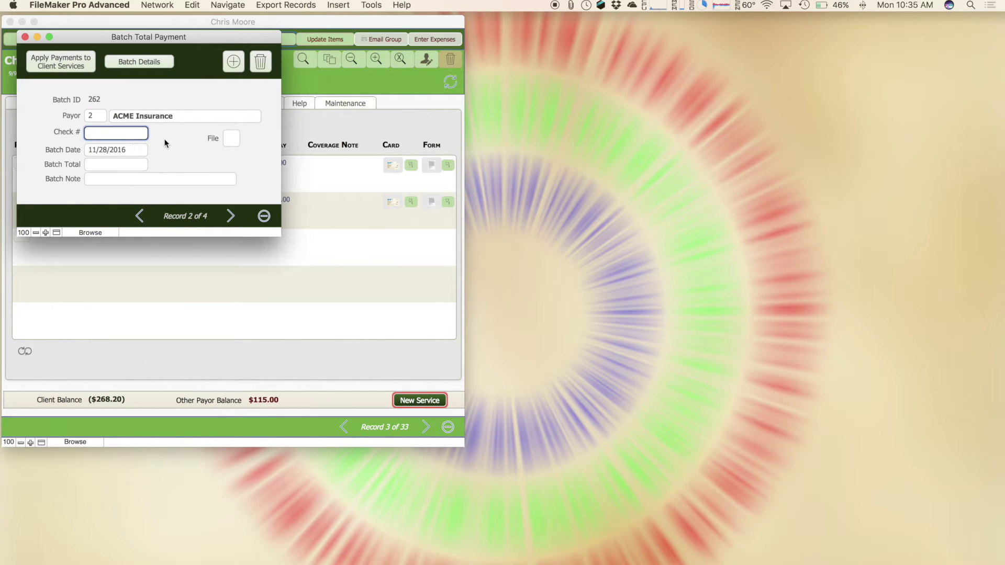
Set the new batch's check number to 21212 and its total to $110.00
text(21212)
click(121, 163)
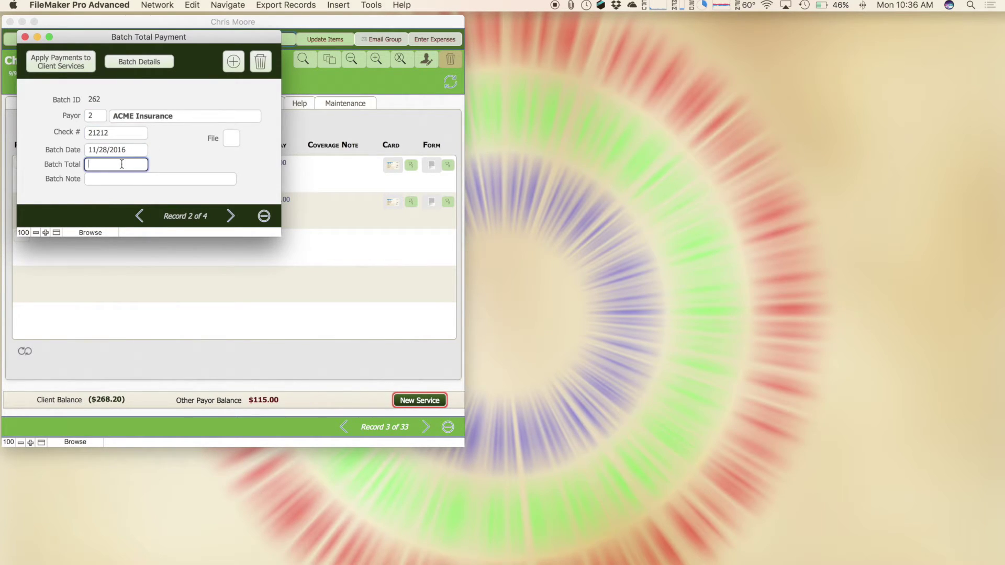
text(110)
key(Return)
Apply the batch to the client services, paying $35 for 8/1/2015, $40 for 11/28/2016 and $35 for 10/12/2015
click(58, 67)
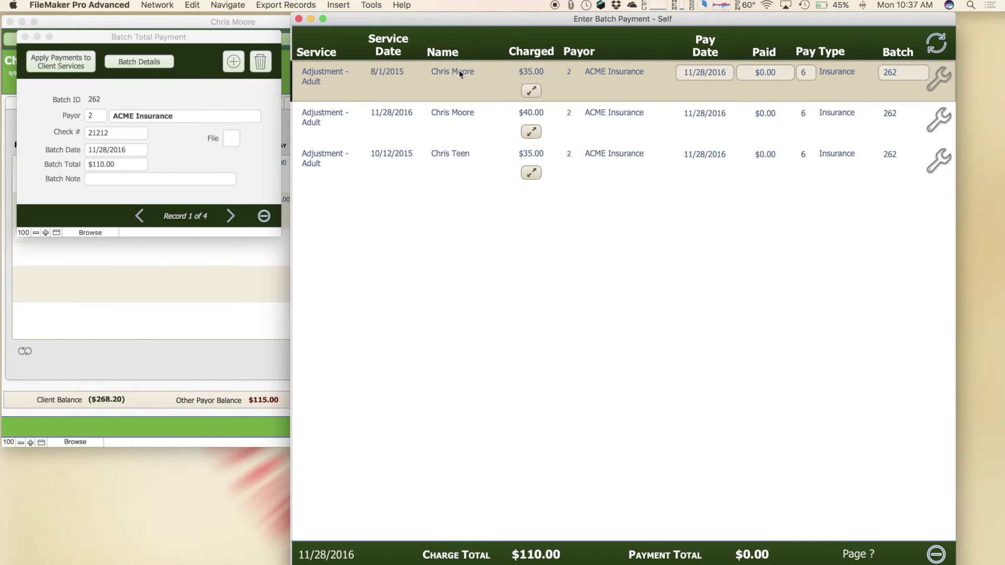
click(761, 74)
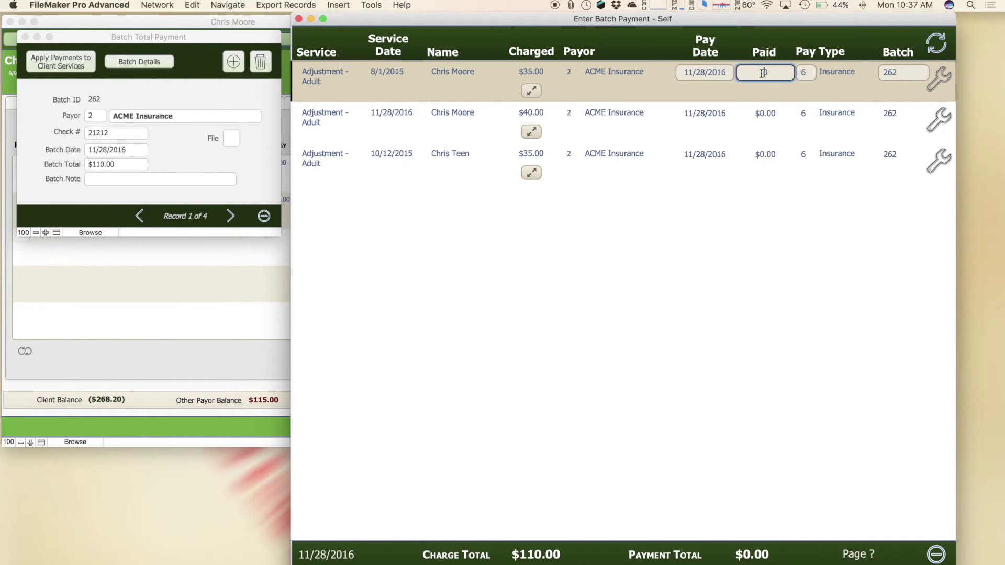
key(BackSpace)
text(35)
click(762, 114)
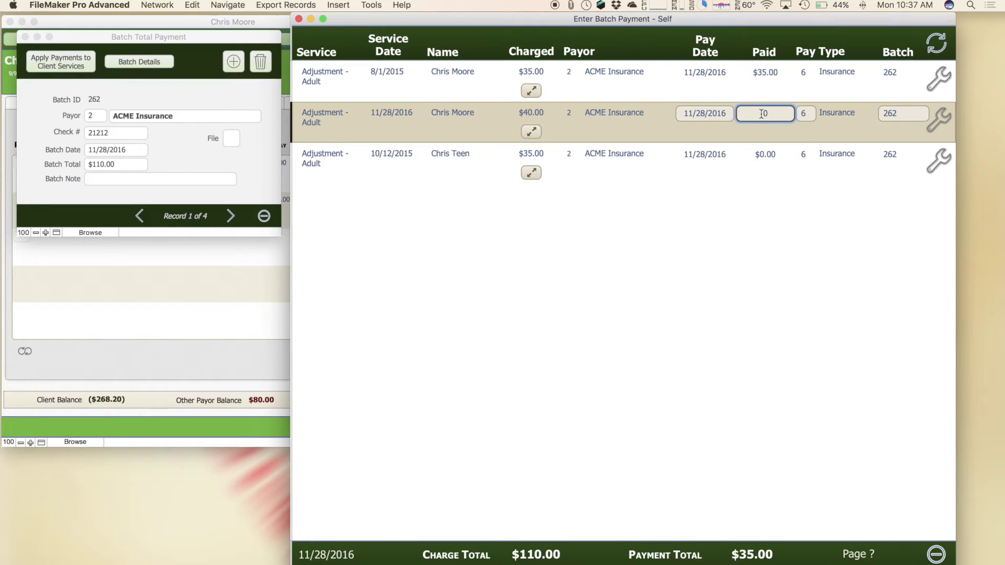
text(4)
click(760, 156)
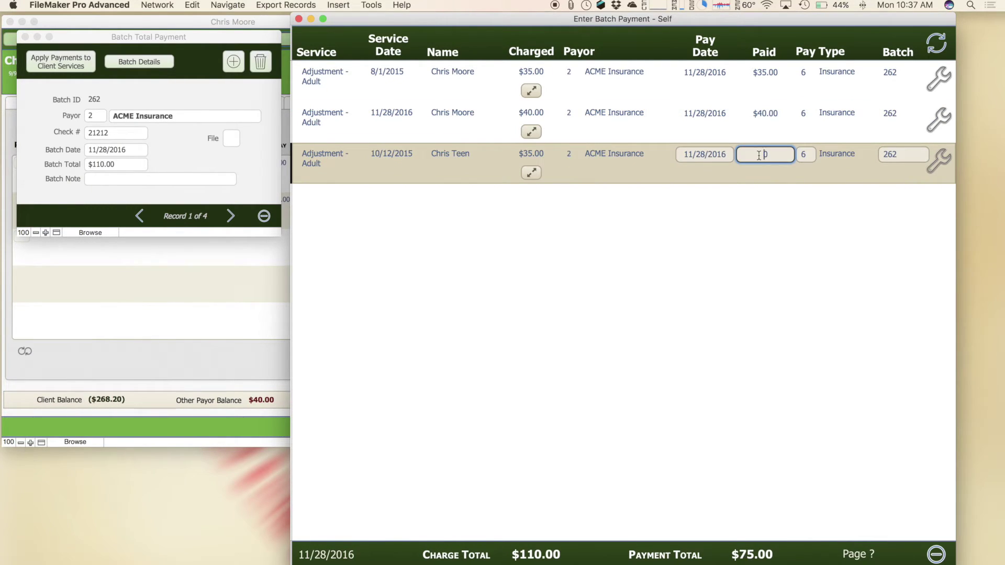
text(35)
click(762, 318)
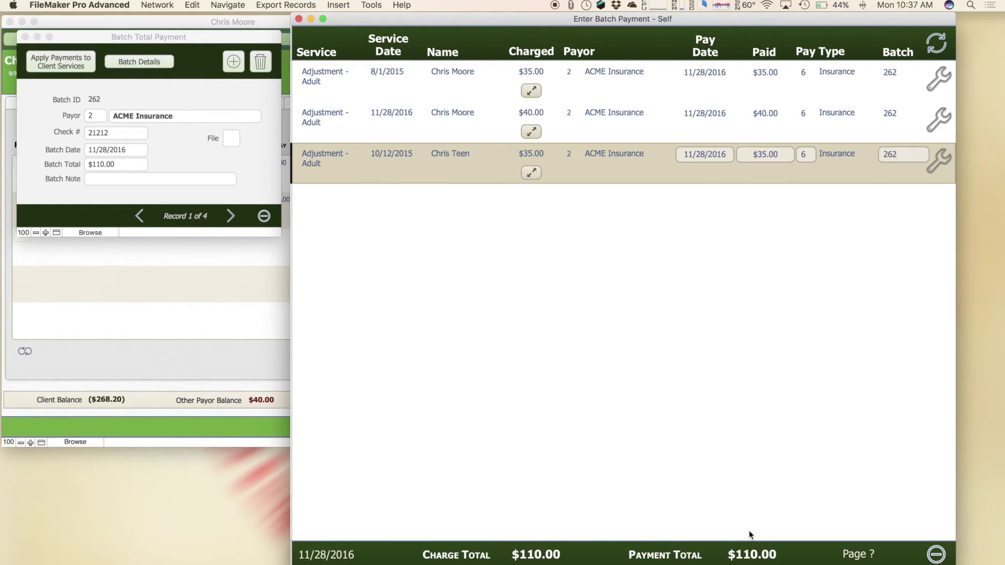
Check the 10/12/2015 service record, set that service's paid amount to $33, and close the batch payment entry
click(938, 162)
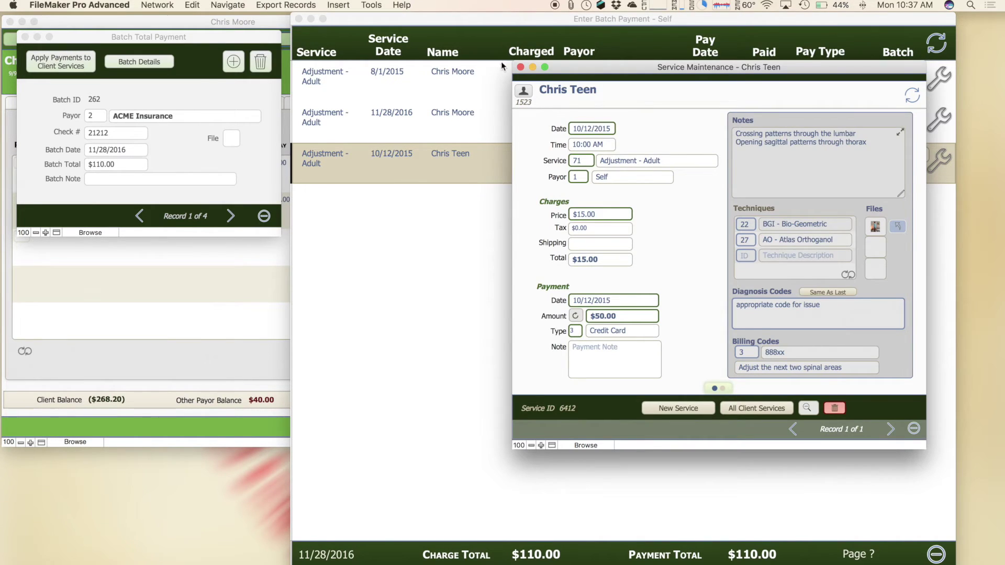
click(521, 67)
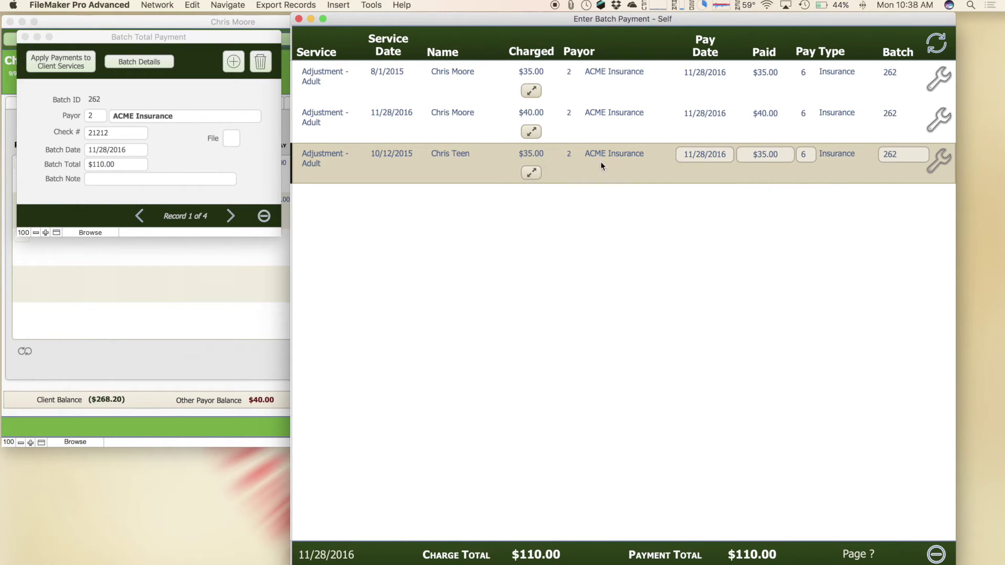
click(762, 152)
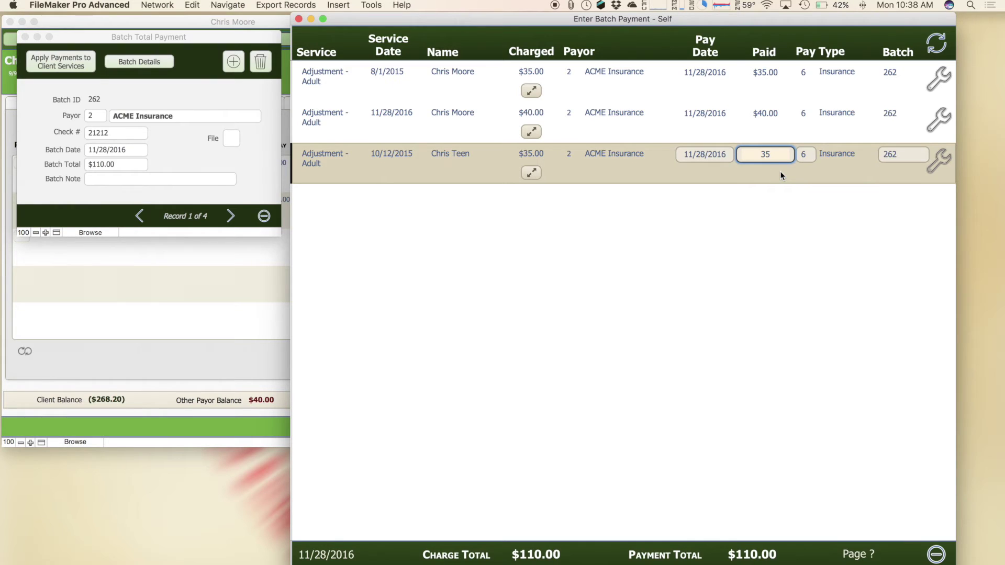
key(BackSpace)
text(3)
click(718, 282)
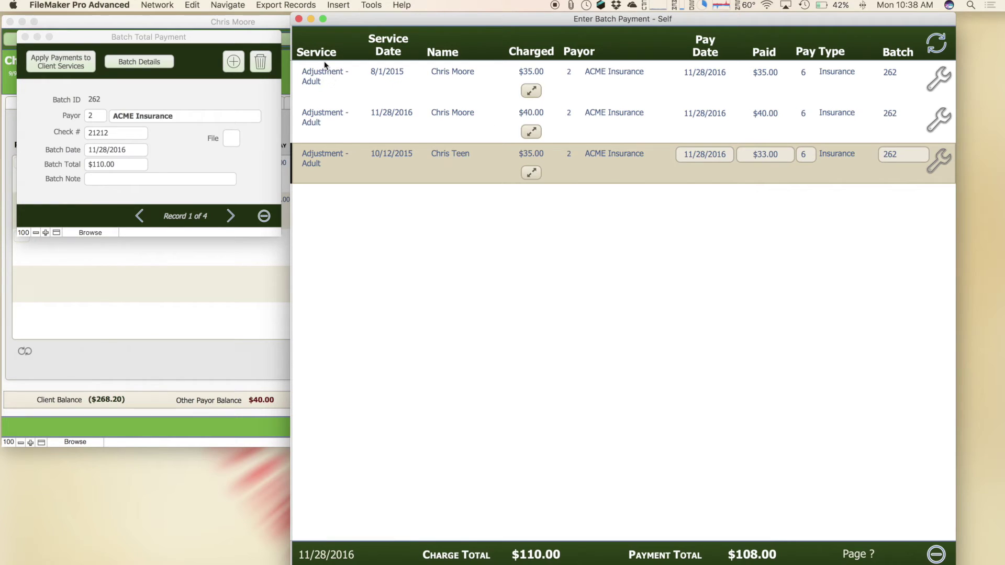
click(298, 19)
Reopen the batch's payment entry, set the amount charged for the 10/12/2015 service to $33, and close it
click(78, 69)
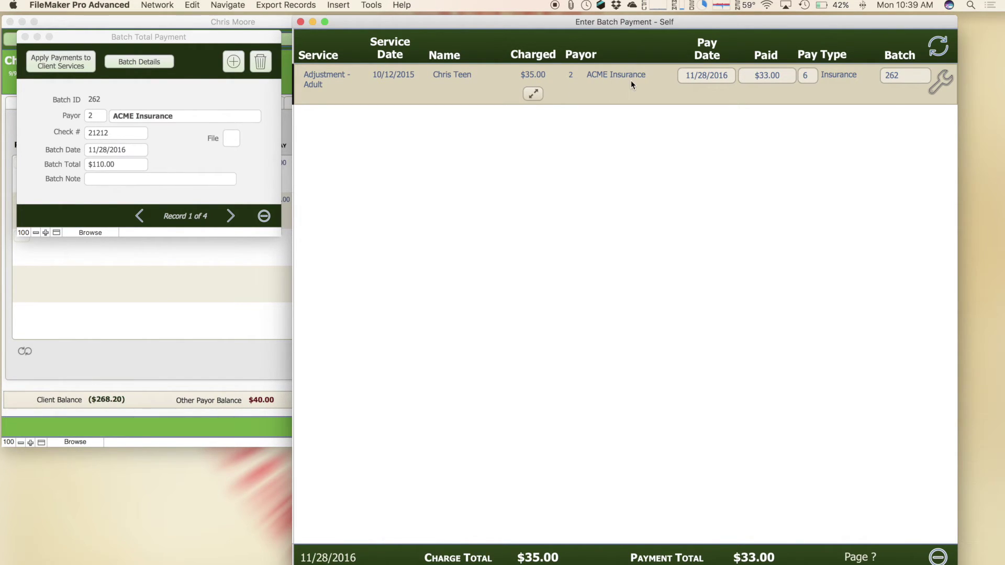
click(533, 93)
click(582, 106)
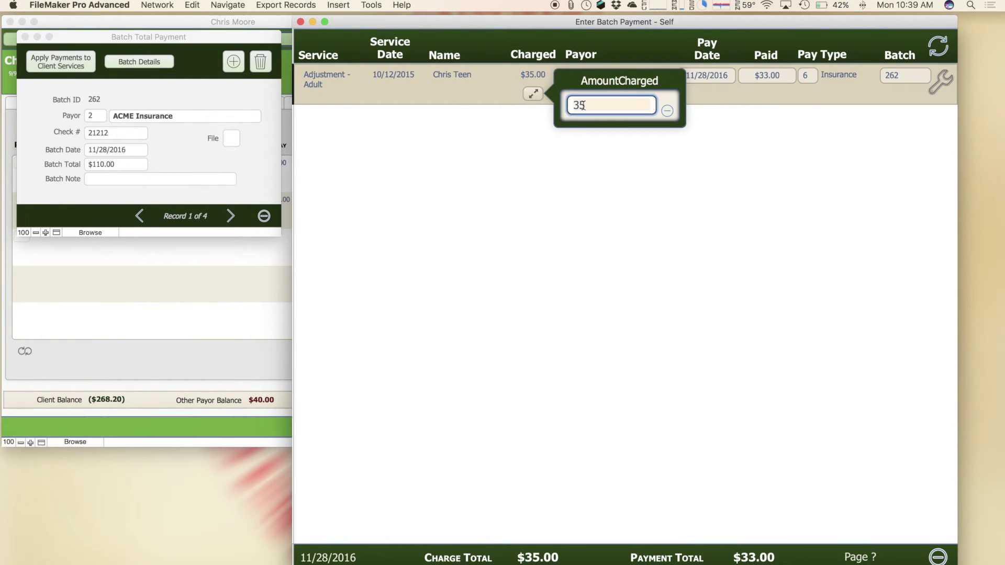
key(BackSpace)
text(3)
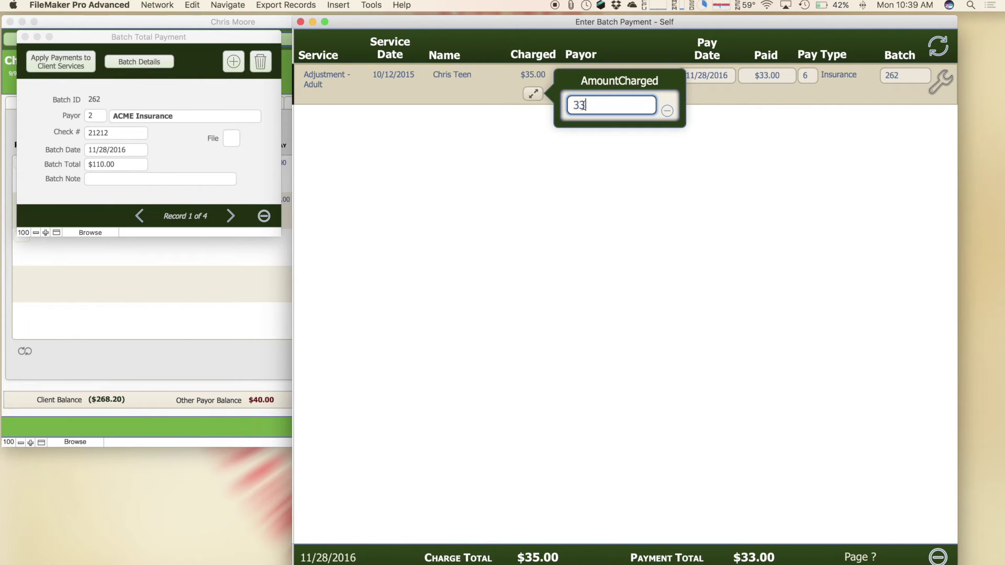
click(573, 172)
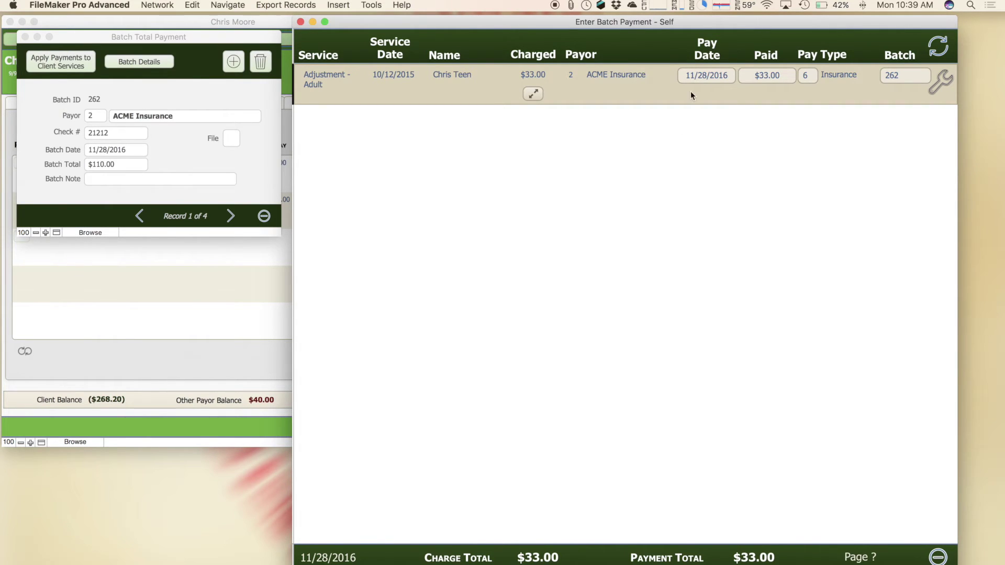
click(300, 21)
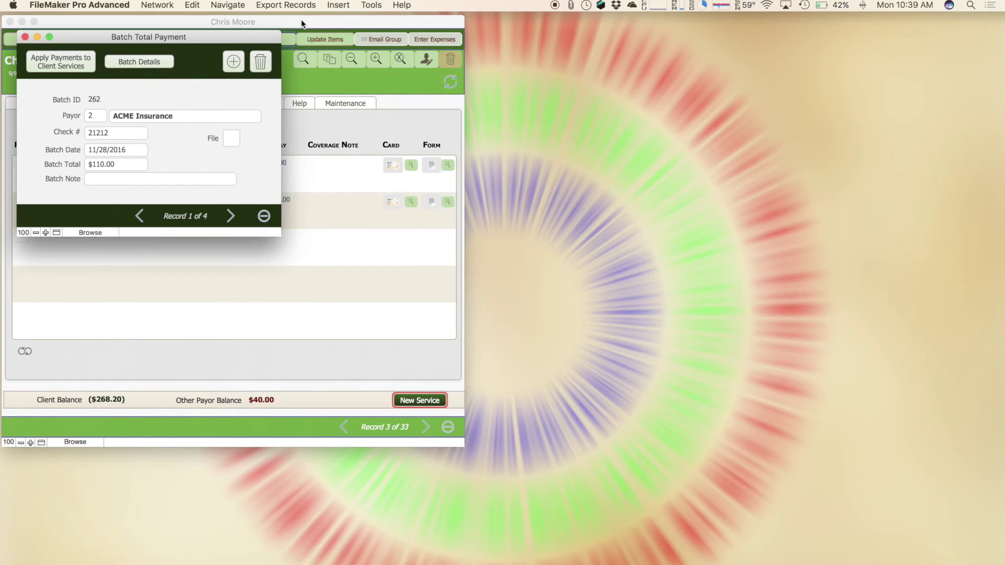
Check whether ACME Insurance has any charges left to pay, and open the details of the batch
click(75, 64)
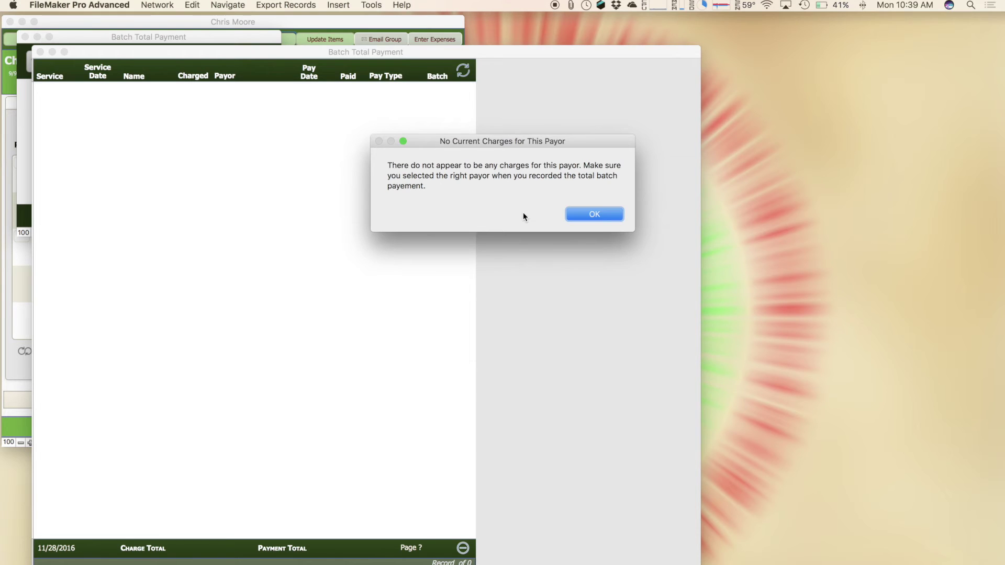
click(596, 215)
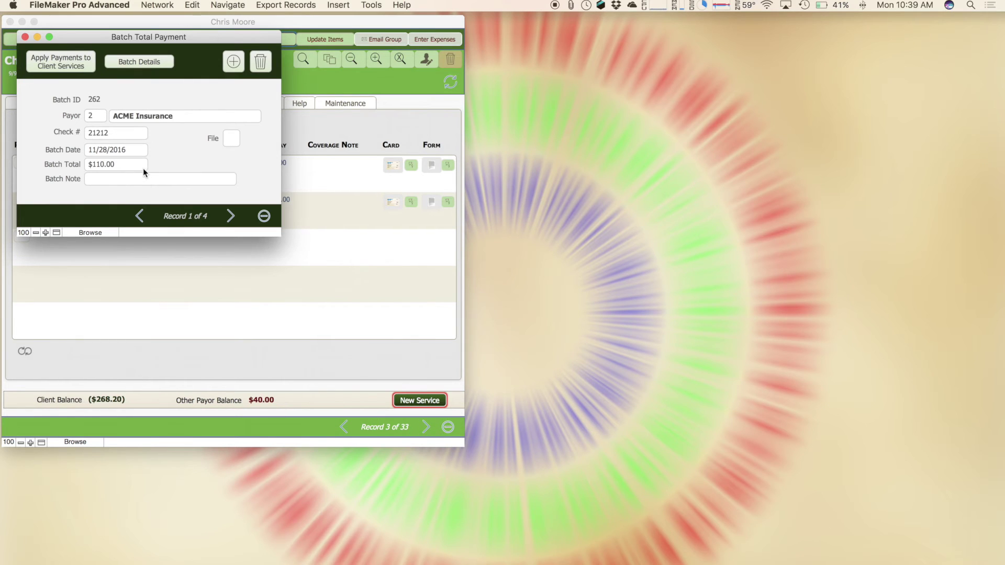
click(153, 64)
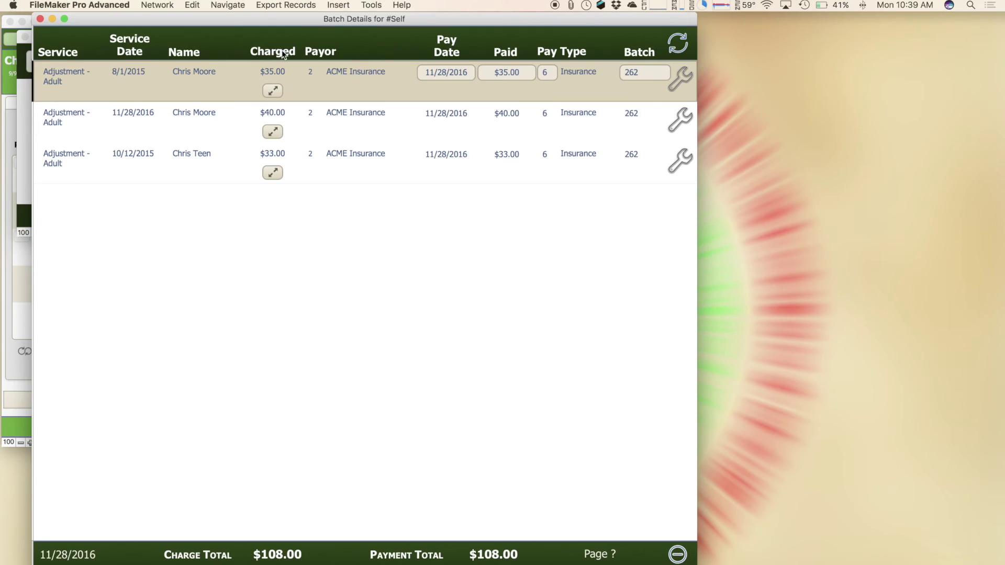
drag(333, 21, 502, 20)
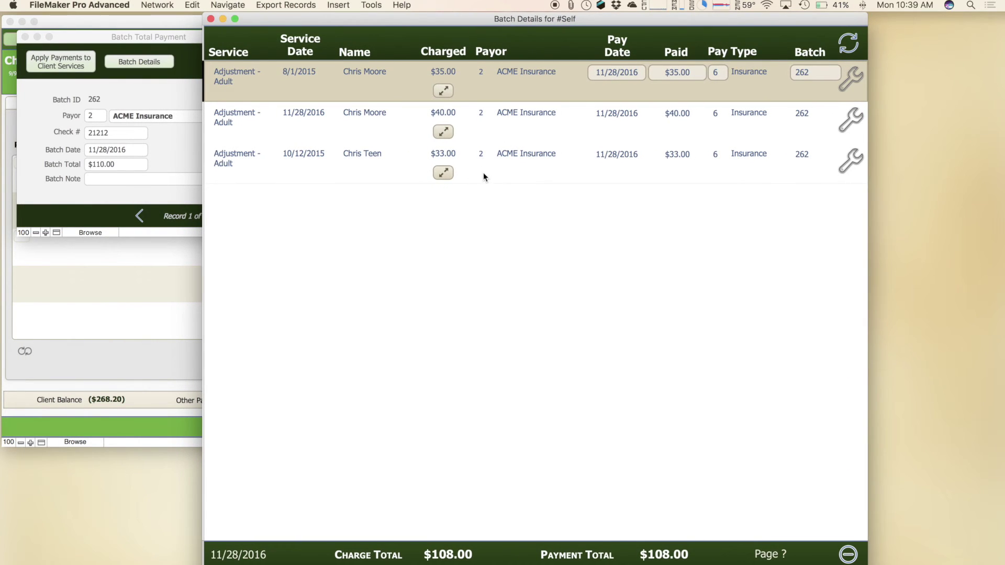
Set both the charged and the paid amount of the 10/12/2015 service to $35 in the batch details
click(443, 173)
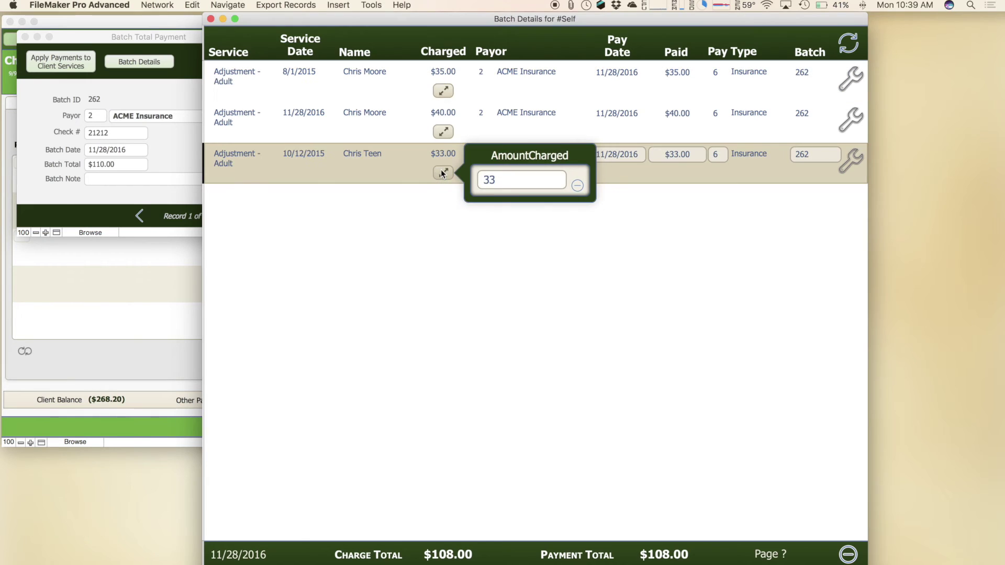
click(495, 179)
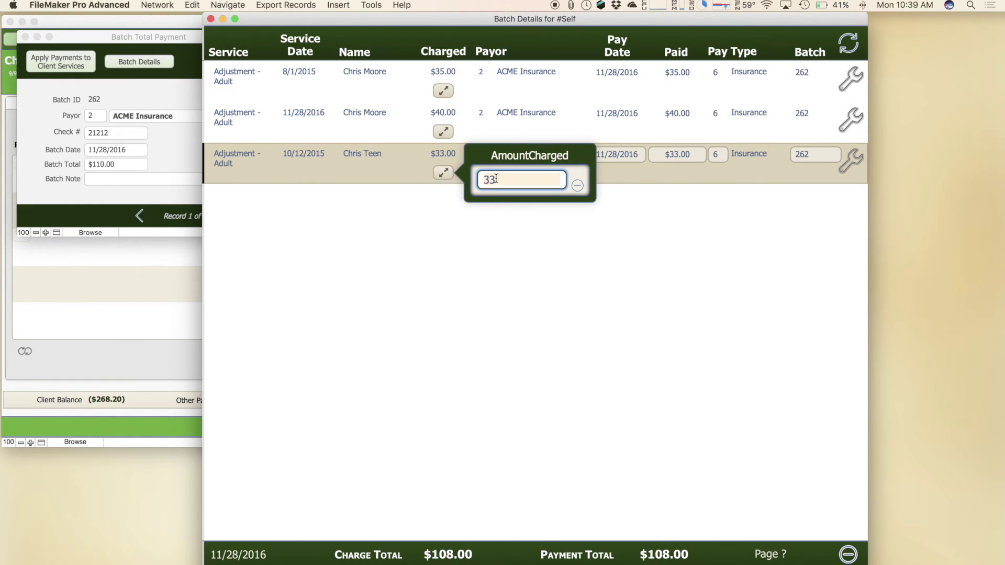
key(BackSpace)
text(5)
click(615, 203)
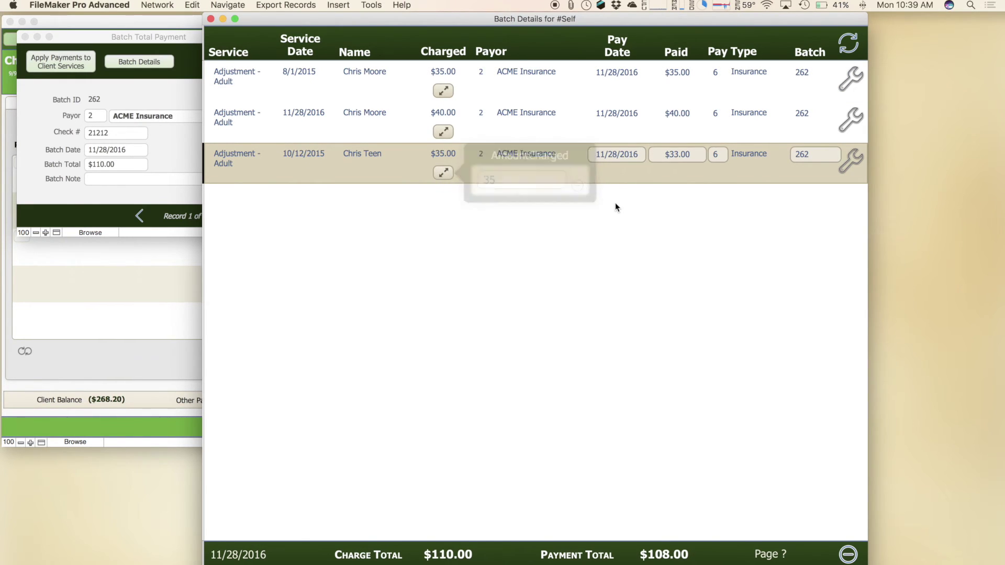
click(672, 154)
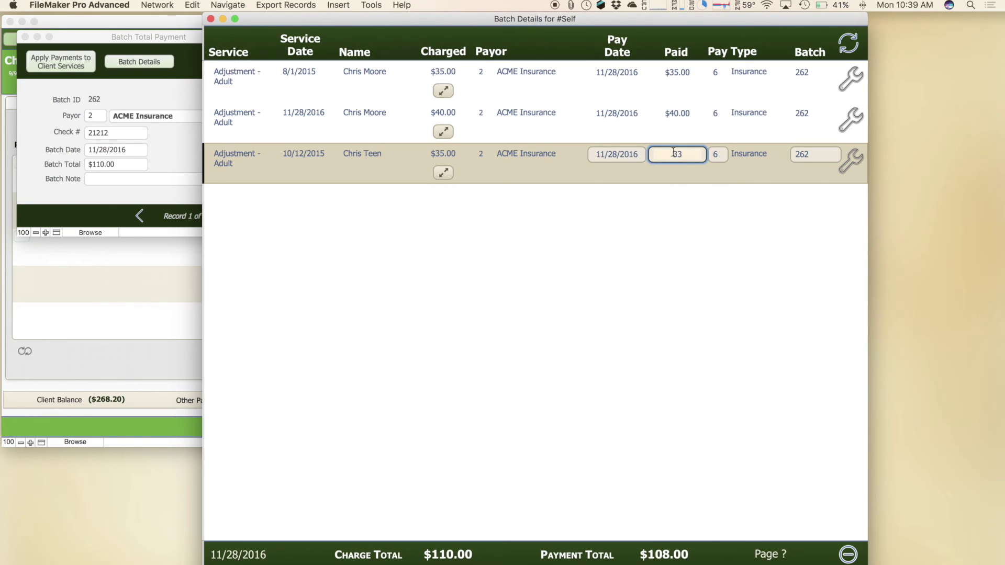
key(BackSpace)
text(5)
click(598, 292)
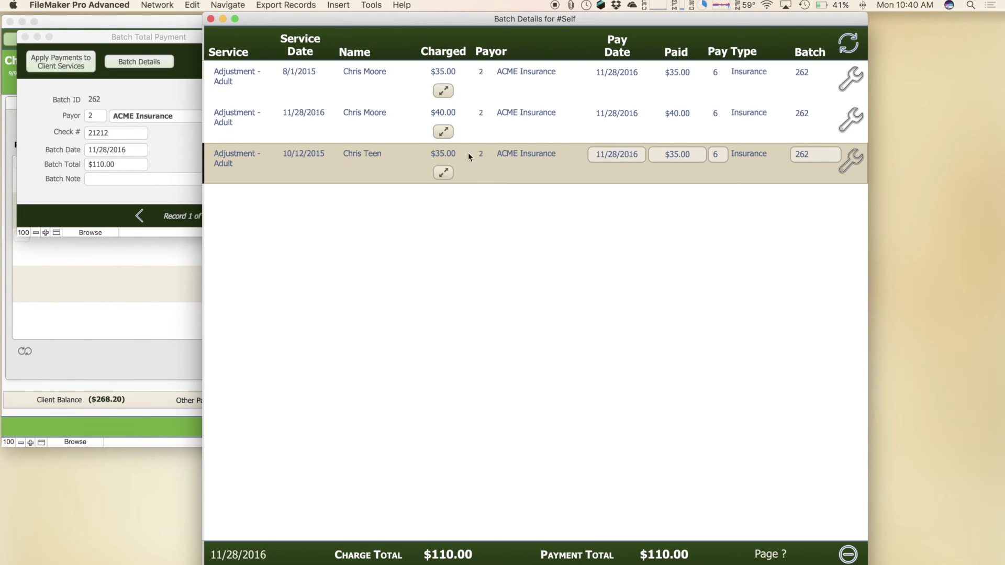
Review the payor charges, payments and batch number on the 11/28/2016 service record, and close the record
click(853, 122)
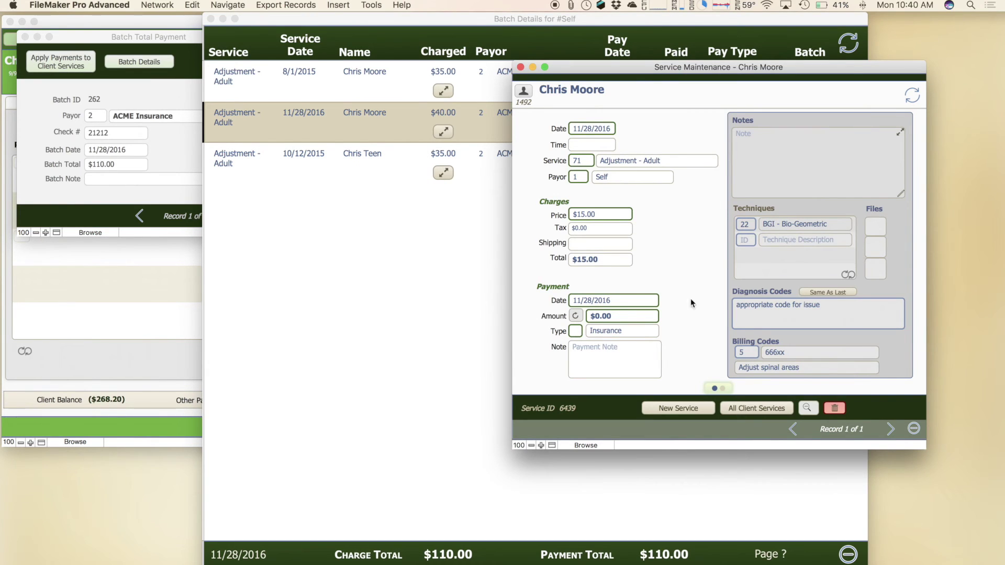
click(723, 388)
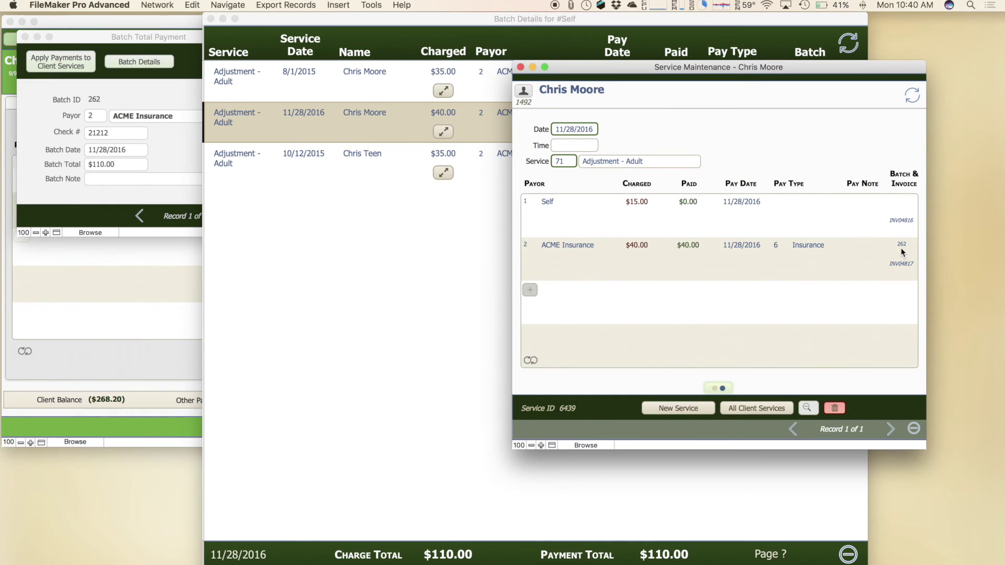
drag(827, 62, 826, 99)
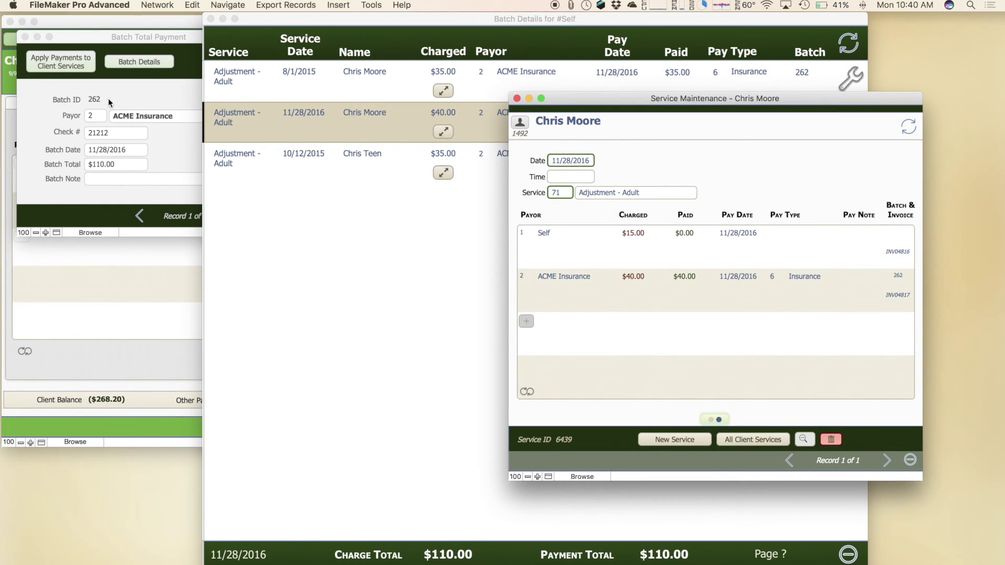
click(517, 99)
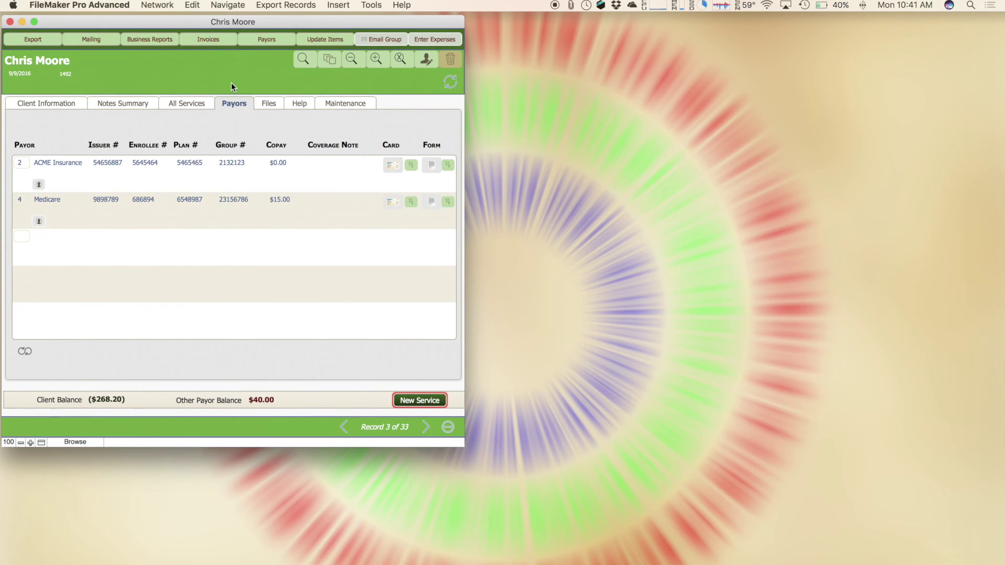
Open the payor list for updating, acknowledge the warning about overwriting existing payors, review the entries, and close the list
click(273, 42)
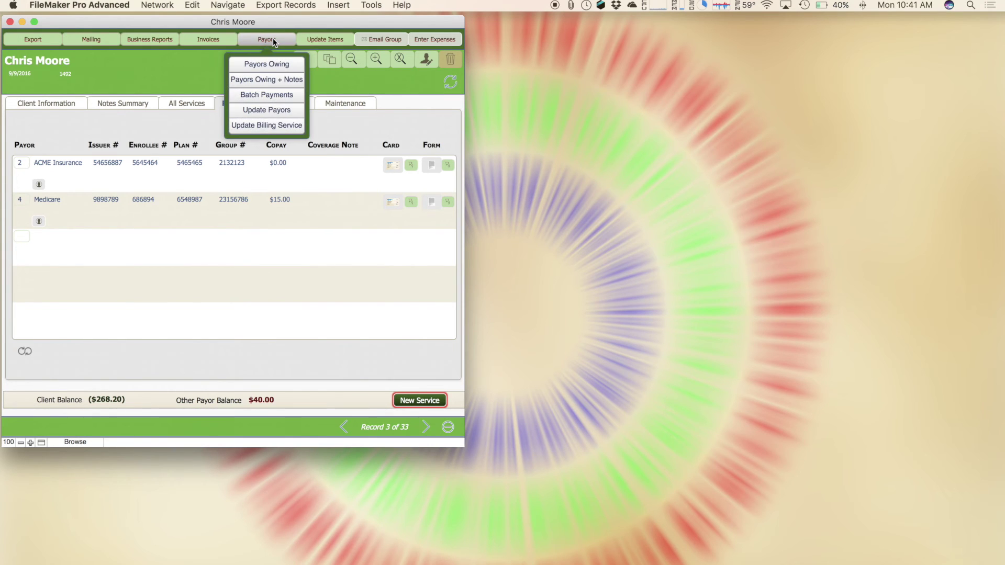
click(274, 111)
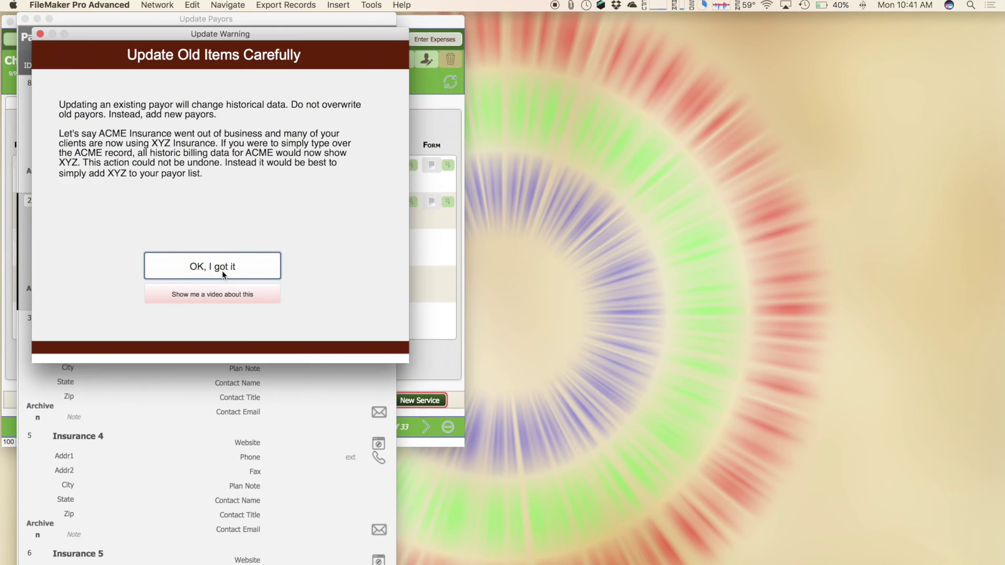
click(222, 271)
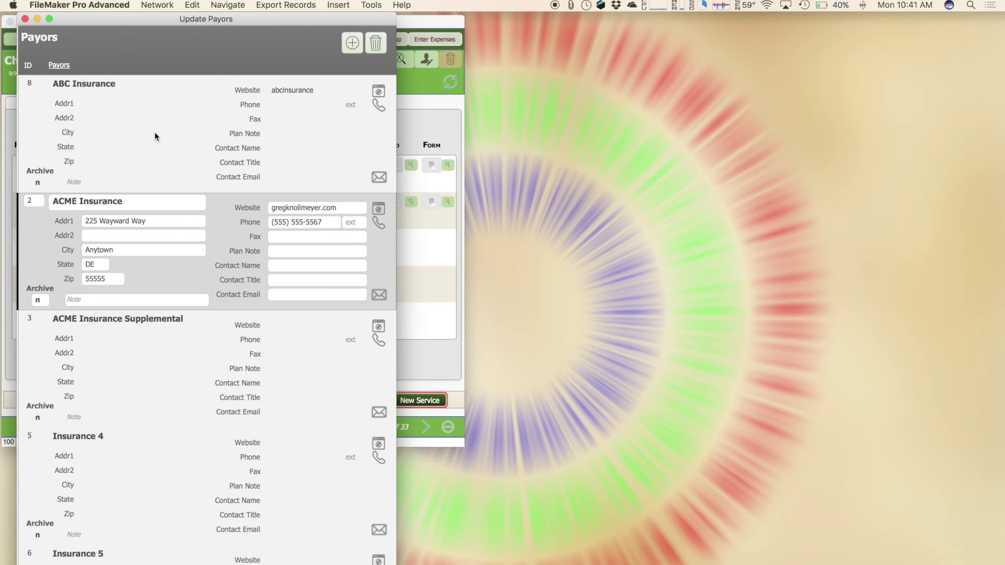
click(25, 19)
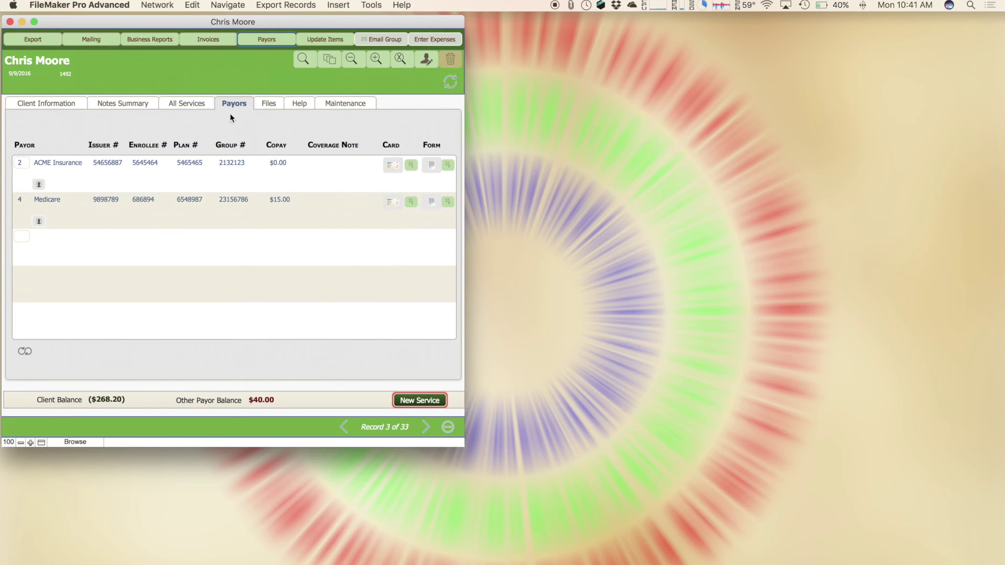
Review the payor choices for the client's Medicare entry and its issuer number field without changing them
click(21, 200)
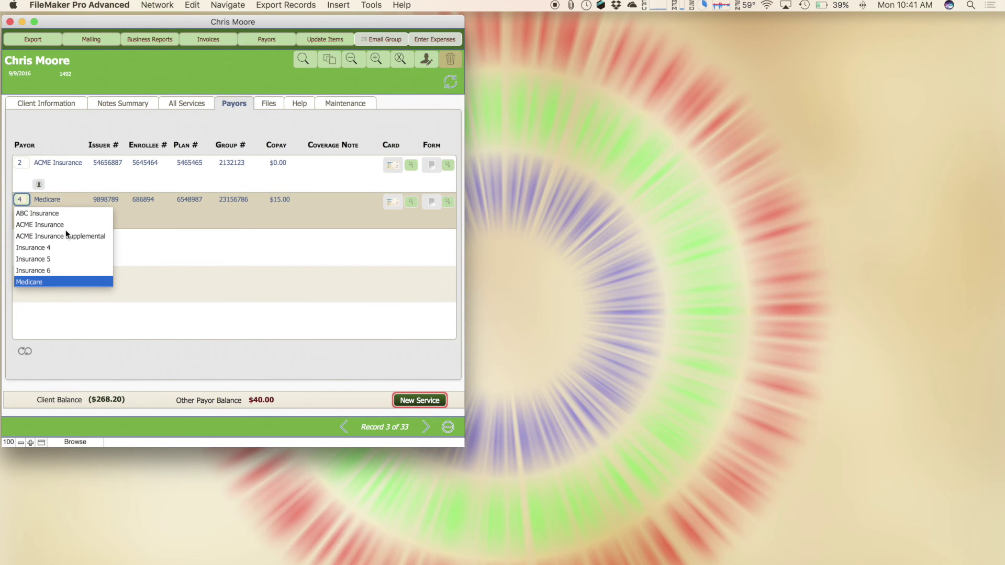
click(102, 200)
click(103, 200)
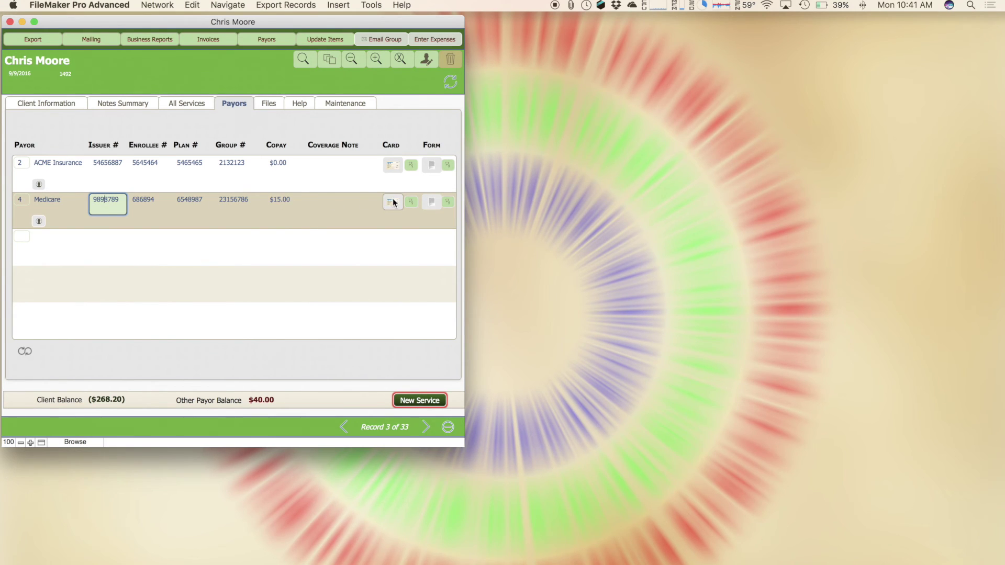
click(378, 125)
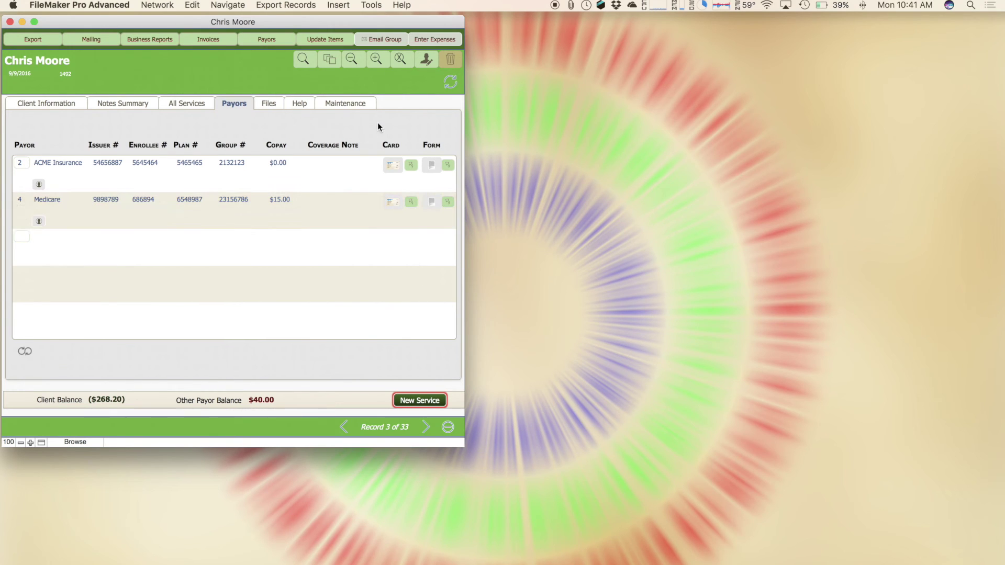
Open service maintenance from the client's list of all services, review how the 11/28/2016 service is split between payors, and close it
click(180, 103)
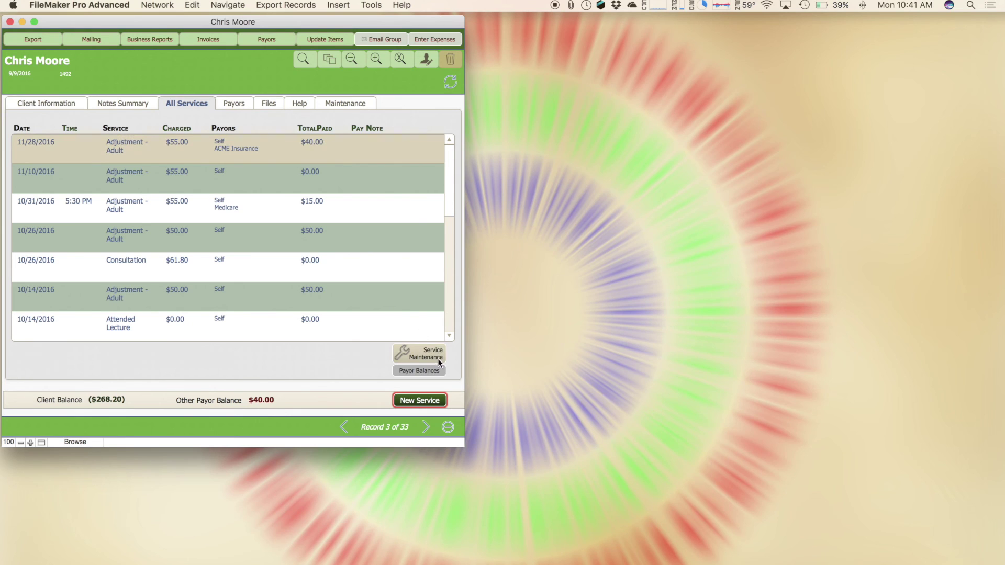
click(436, 357)
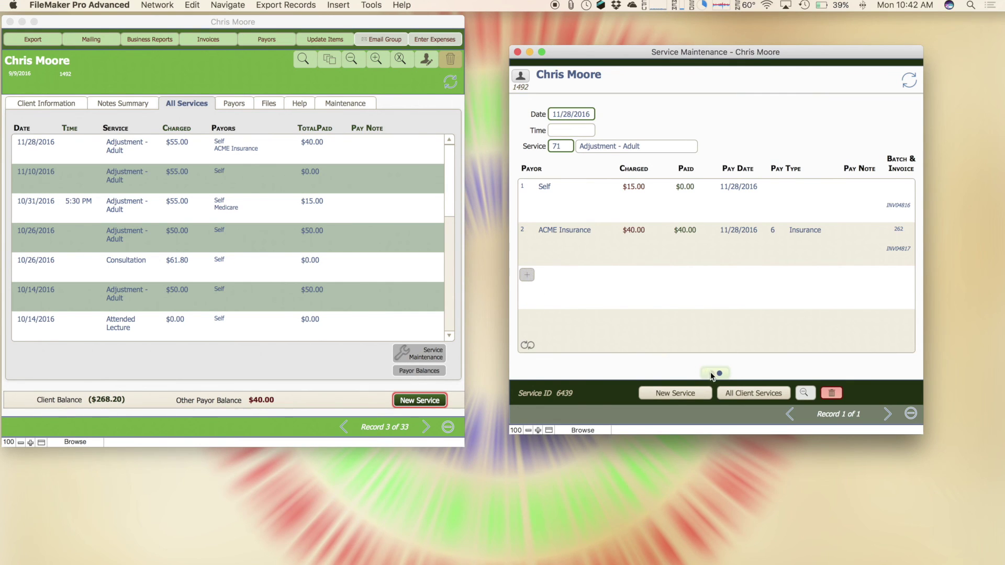
key(super+w)
Review the billing service's contact details in the billing service record, and close it
click(266, 39)
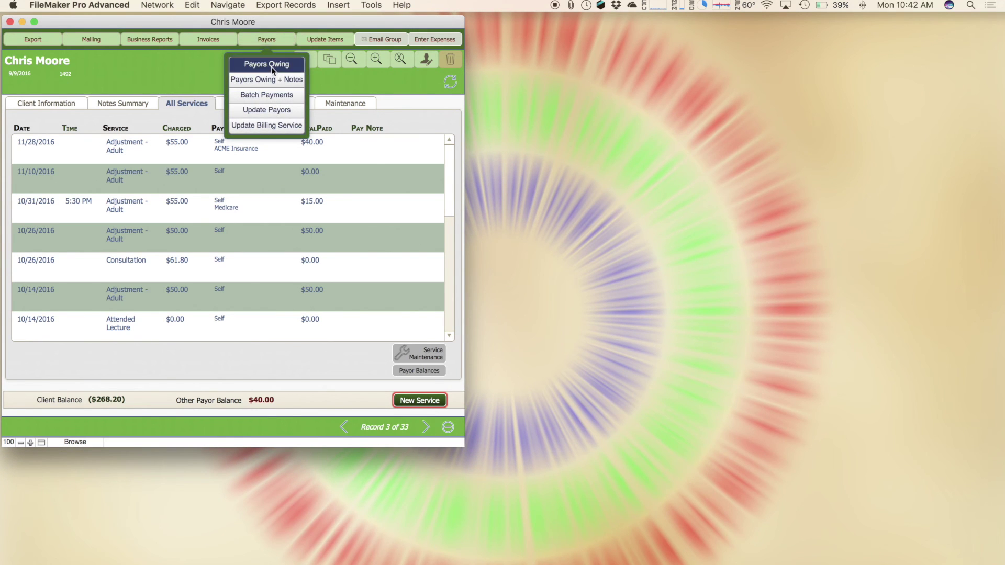
click(283, 127)
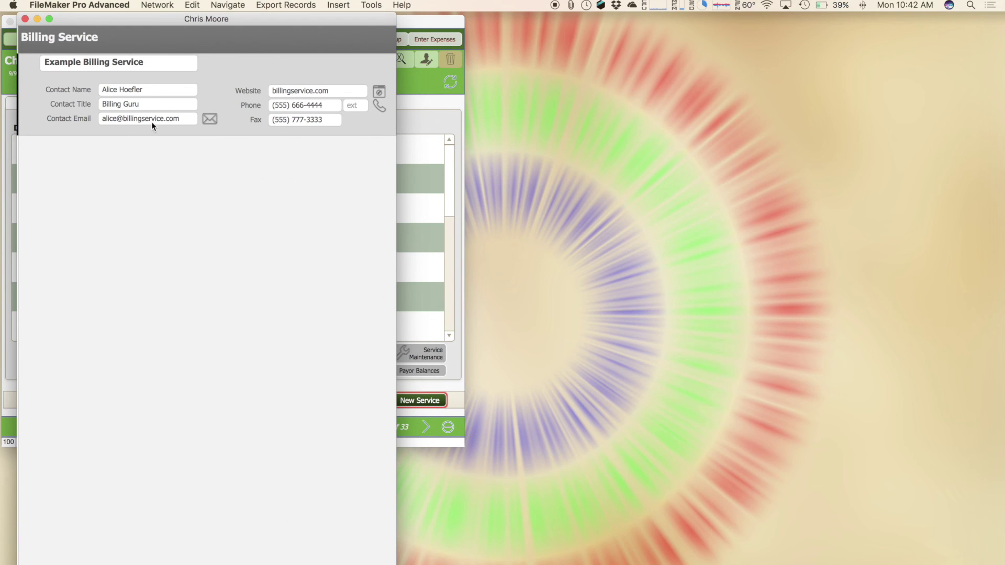
click(25, 18)
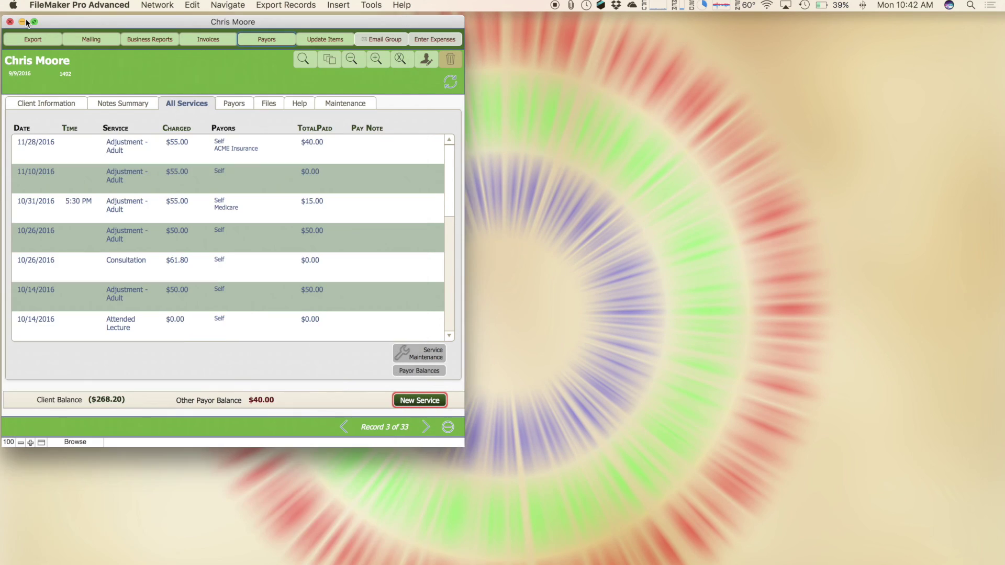
Generate the Payors Owing report, review the outstanding Medicare charges for each client, and close the report
click(277, 42)
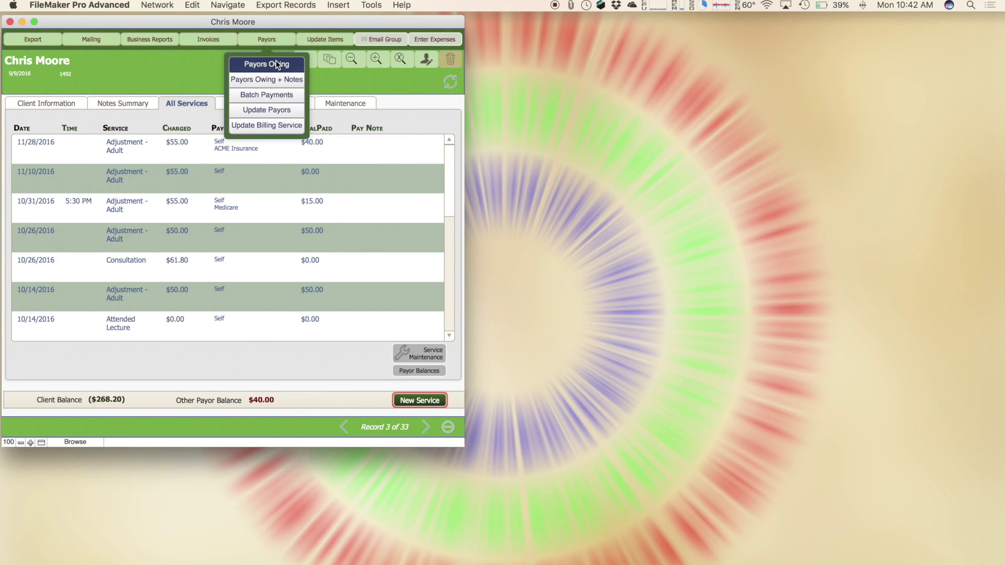
click(276, 64)
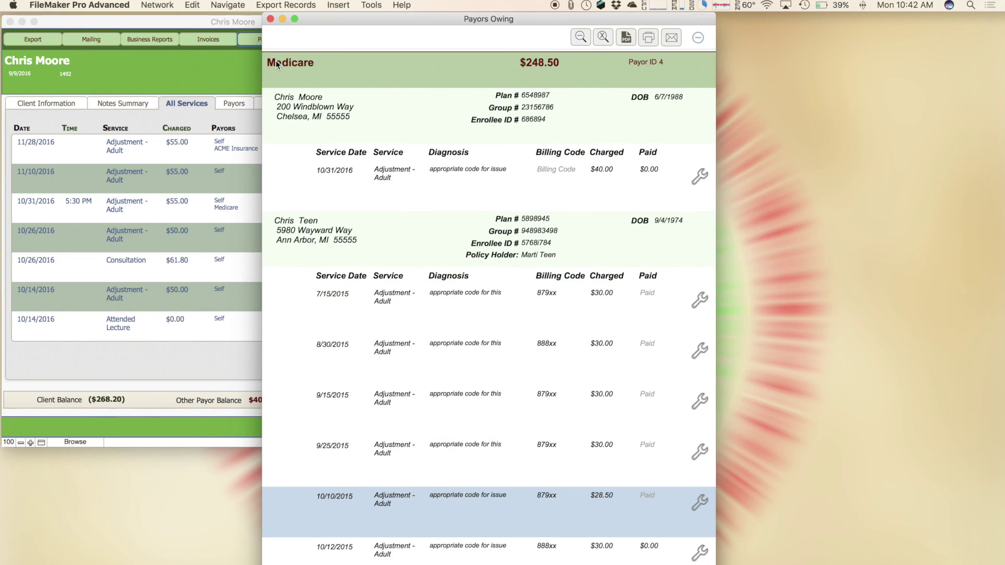
scroll(499, 294, down, 5)
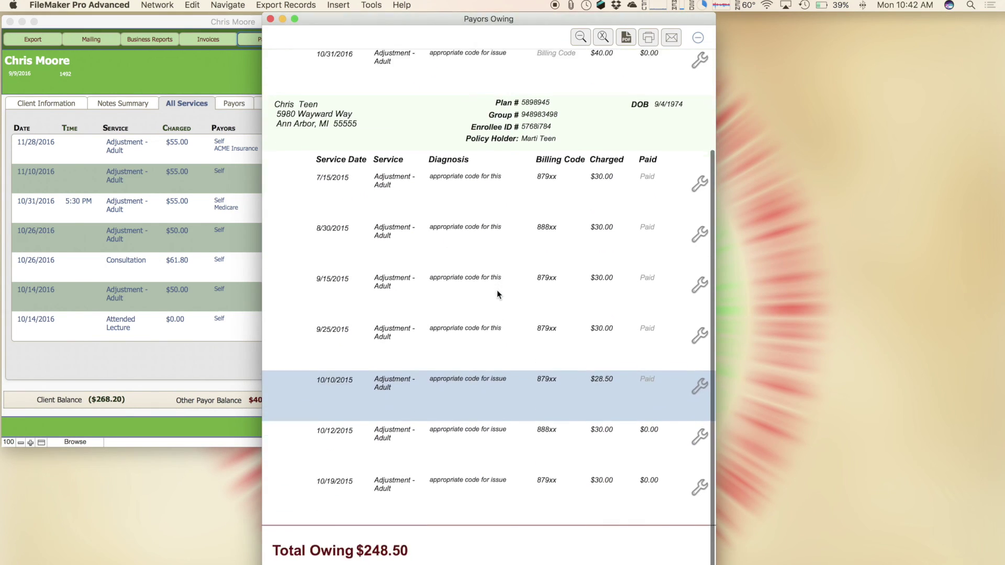
scroll(497, 290, up, 5)
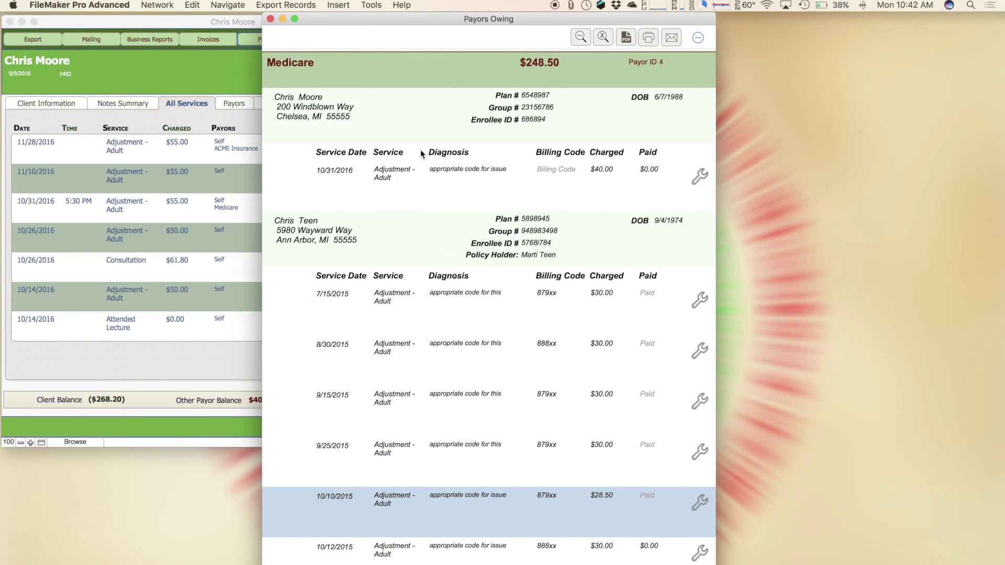
click(672, 38)
click(271, 19)
Create a new batch payment with Medicare as the payor, open its payment entry for client services, and place that window beside the batch
click(265, 40)
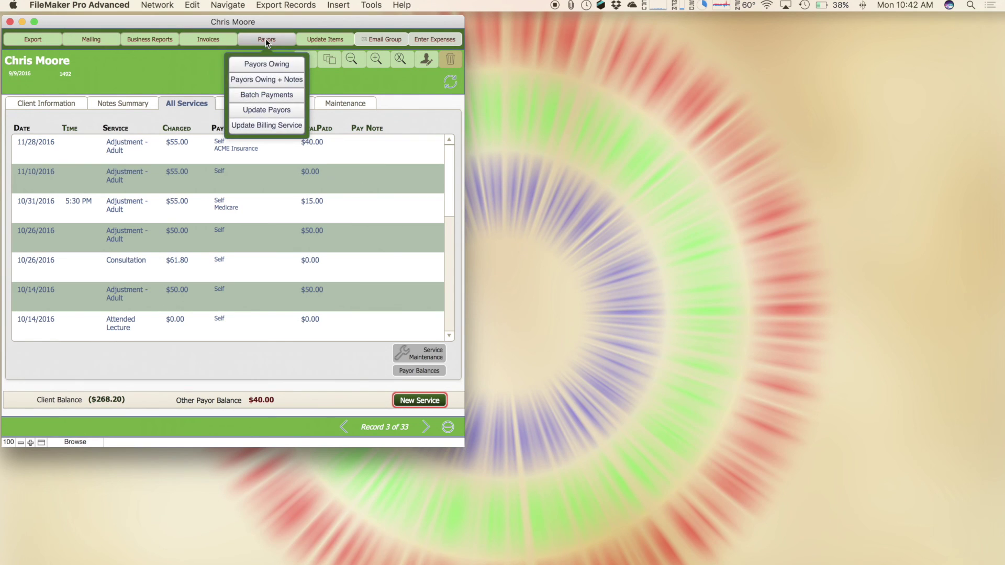
click(266, 95)
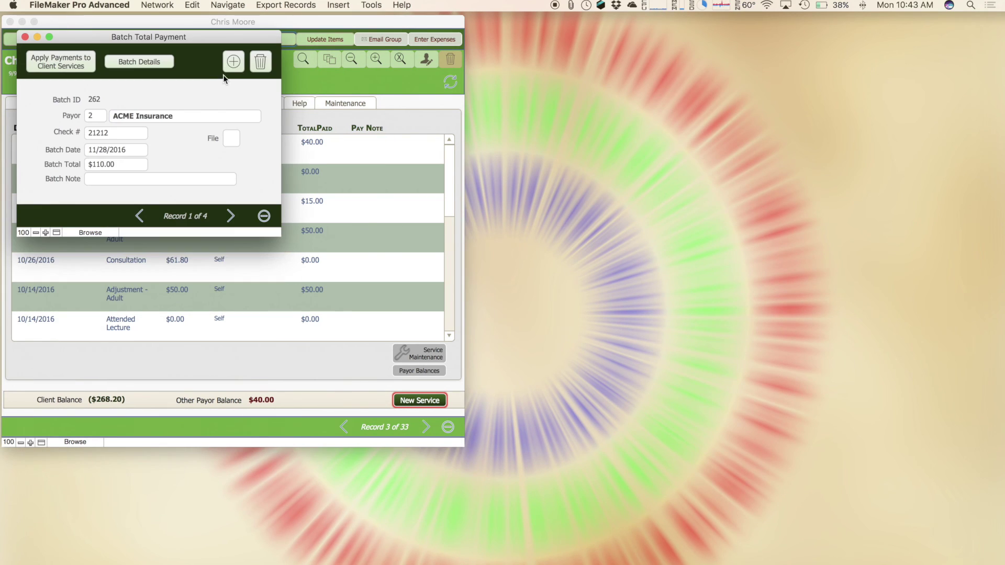
click(232, 62)
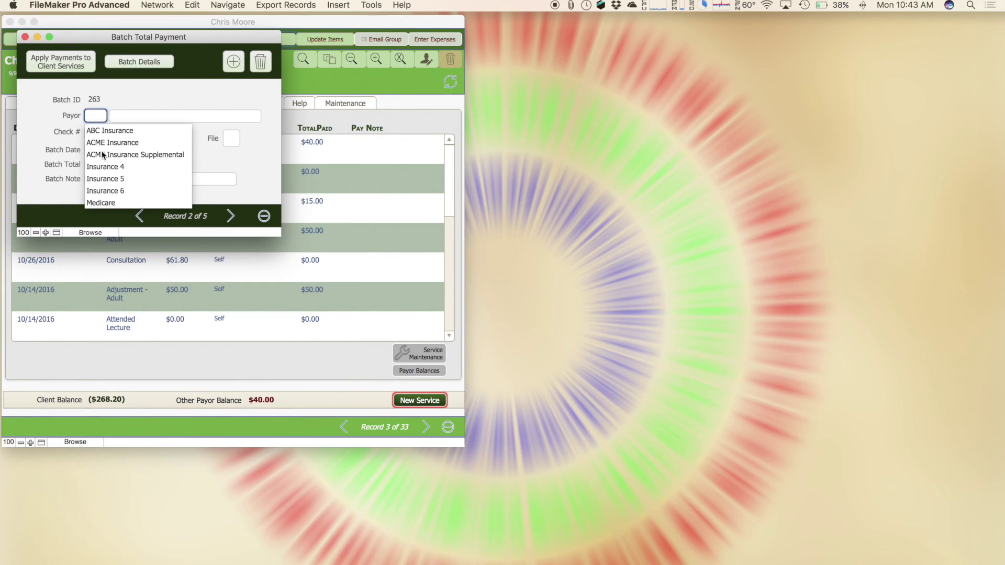
click(116, 203)
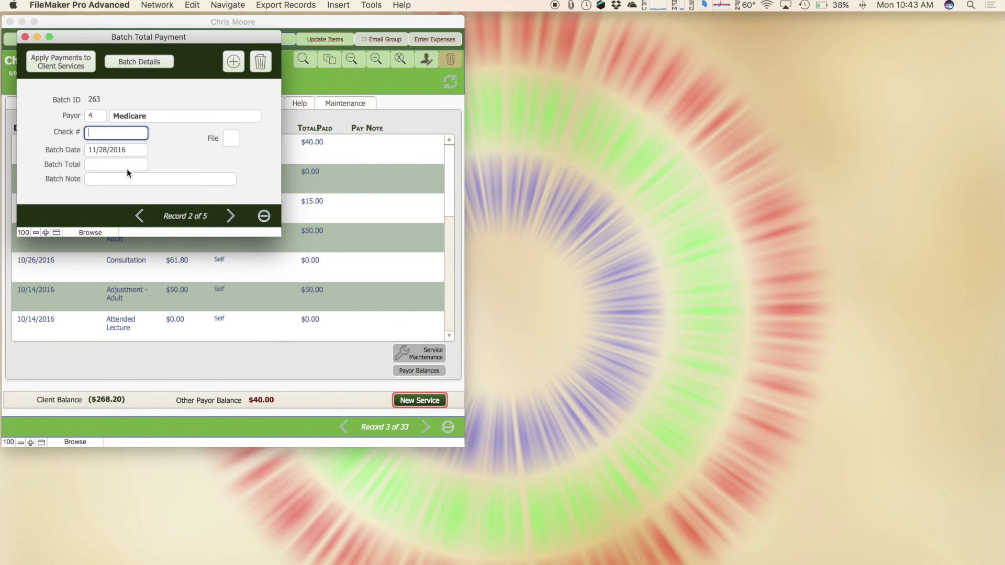
click(80, 61)
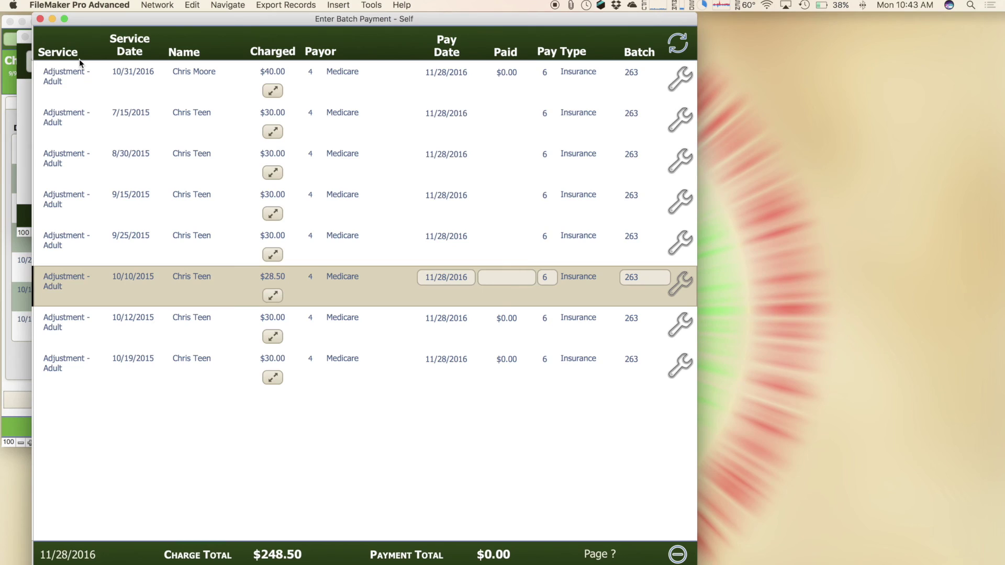
drag(153, 14, 417, 13)
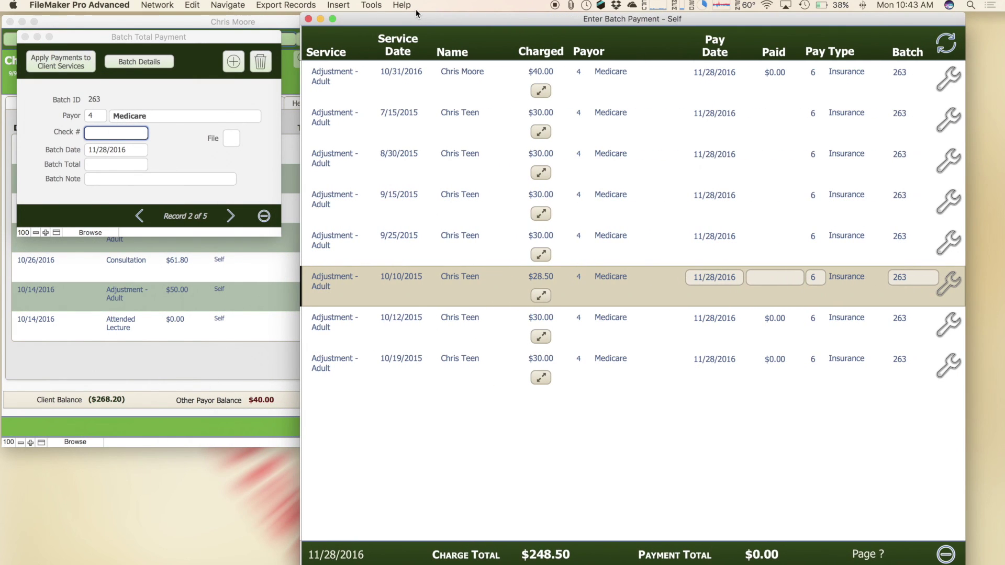